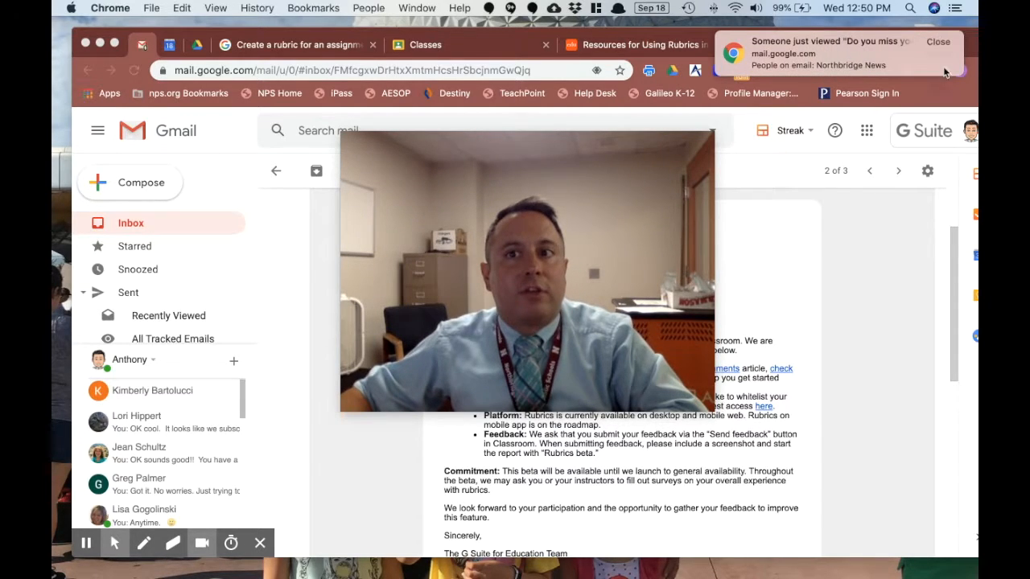
{"action": "left_click", "coordinate": [938, 42]}
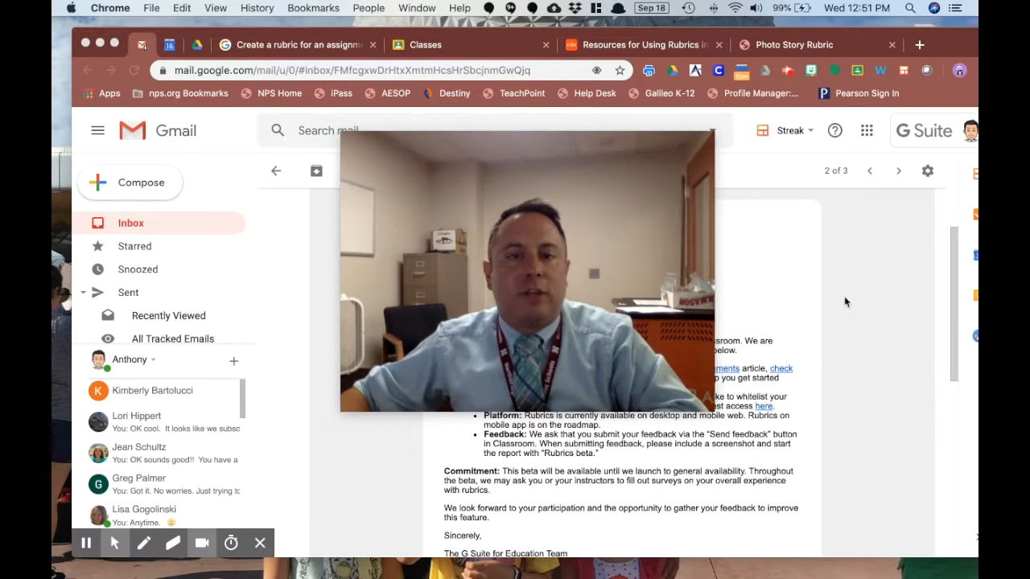
{"action": "left_click_drag", "start_coordinate": [515, 230], "coordinate": [772, 389]}
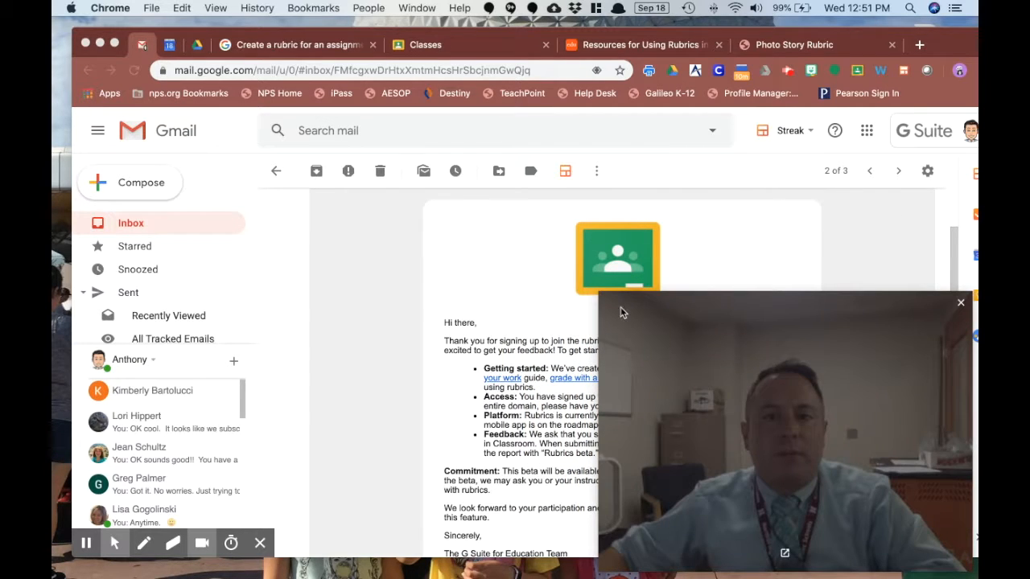
{"action": "left_click_drag", "start_coordinate": [600, 293], "coordinate": [779, 428]}
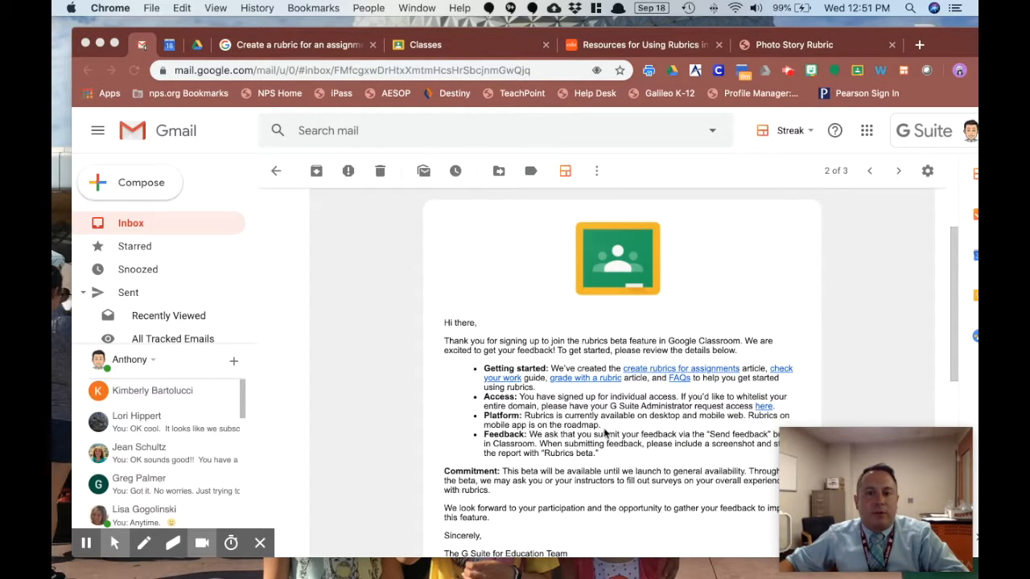
Read the rubrics beta email and the Classroom Help article on creating a rubric for an assignment
{"action": "scroll", "coordinate": [564, 418], "scroll_direction": "down", "scroll_amount": 2}
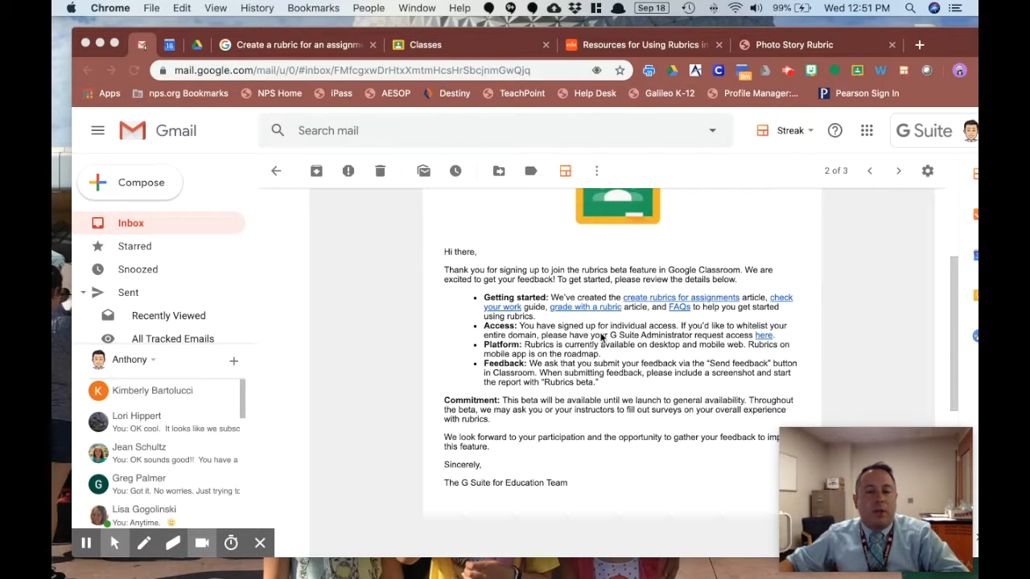
{"action": "left_click", "coordinate": [328, 46]}
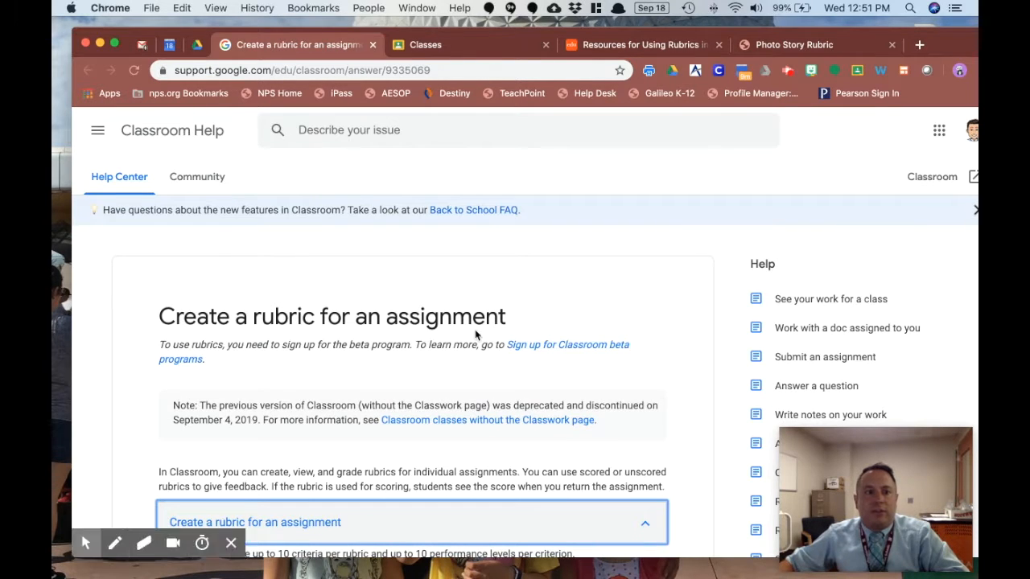
{"action": "scroll", "coordinate": [479, 334], "scroll_direction": "down", "scroll_amount": 3}
{"action": "scroll", "coordinate": [487, 338], "scroll_direction": "down", "scroll_amount": 5}
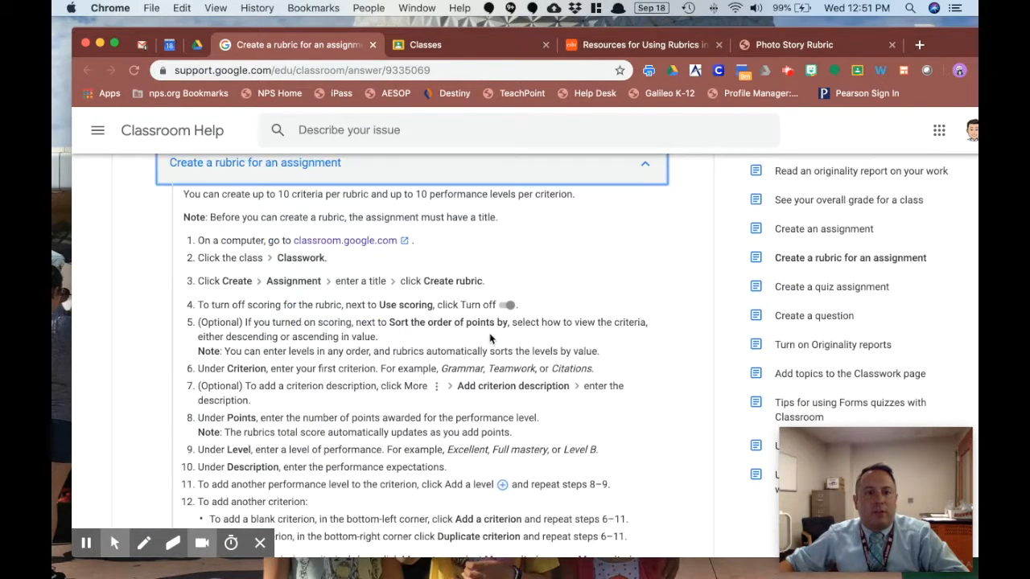
{"action": "scroll", "coordinate": [489, 336], "scroll_direction": "up", "scroll_amount": 4}
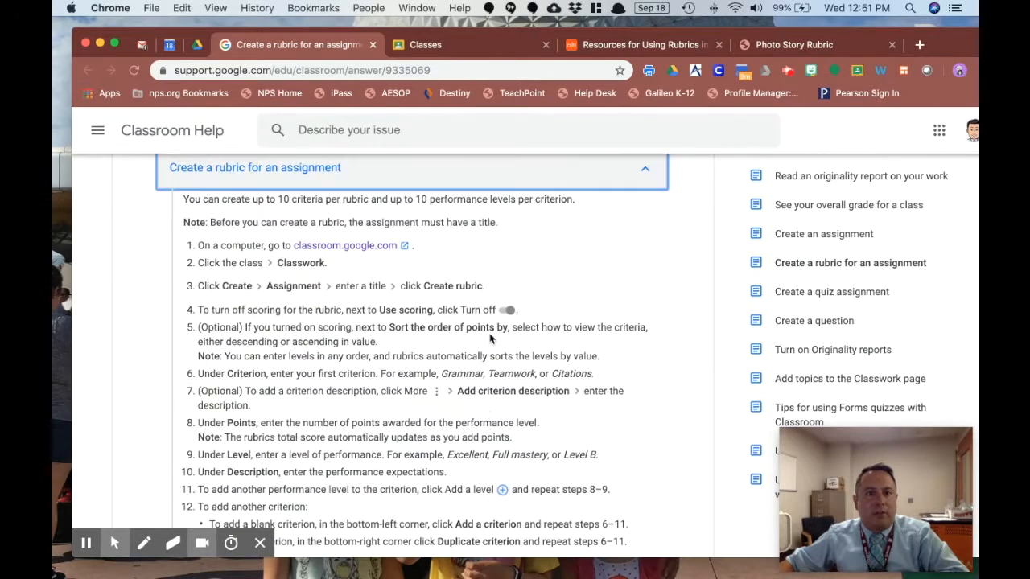
{"action": "scroll", "coordinate": [489, 338], "scroll_direction": "down", "scroll_amount": 2}
{"action": "scroll", "coordinate": [490, 339], "scroll_direction": "down", "scroll_amount": 3}
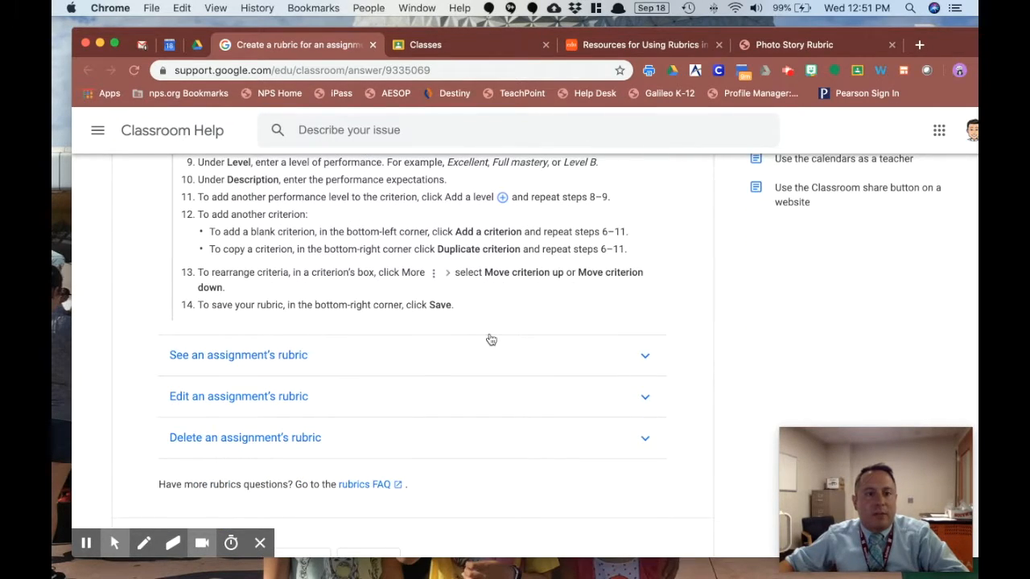
{"action": "scroll", "coordinate": [490, 343], "scroll_direction": "up", "scroll_amount": 9}
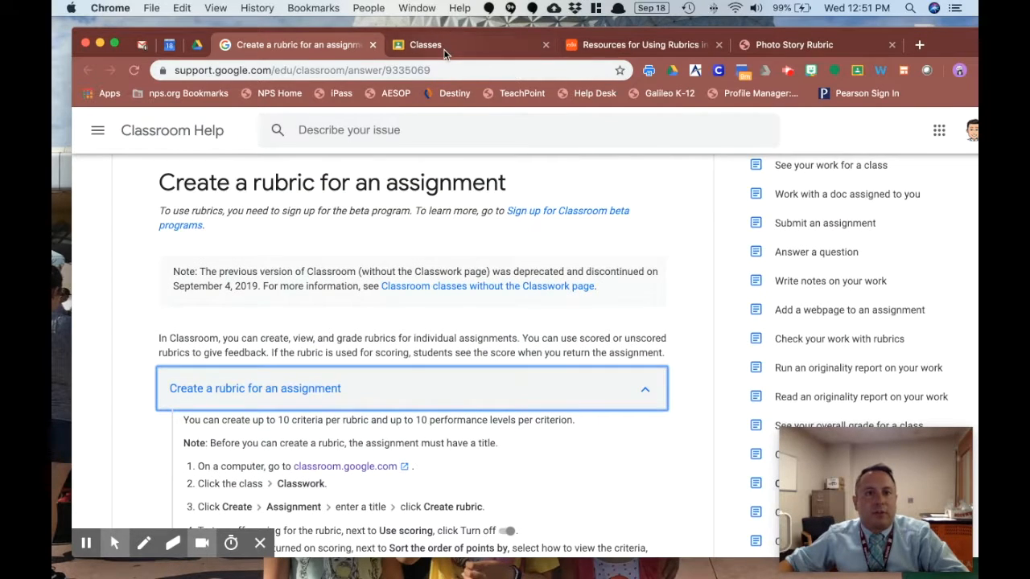
Open the Playground class's classwork in Google Classroom and start a new assignment
{"action": "left_click", "coordinate": [444, 50]}
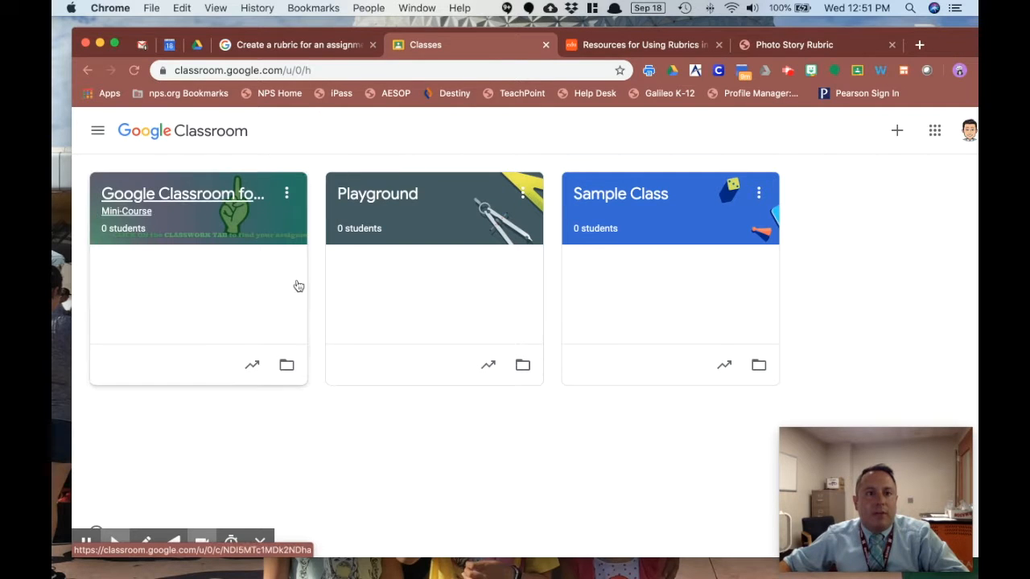
{"action": "left_click", "coordinate": [372, 199]}
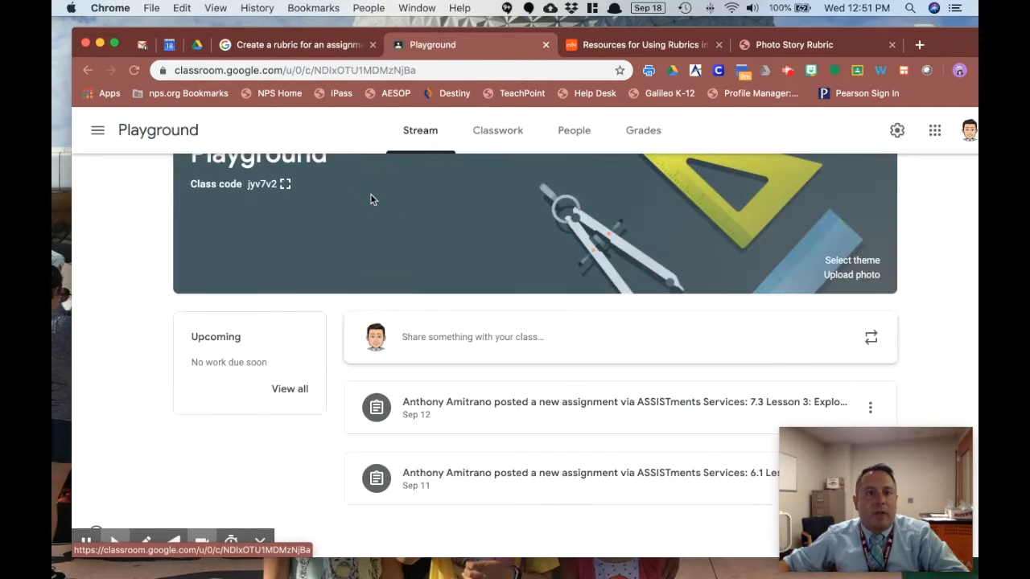
{"action": "left_click", "coordinate": [498, 131]}
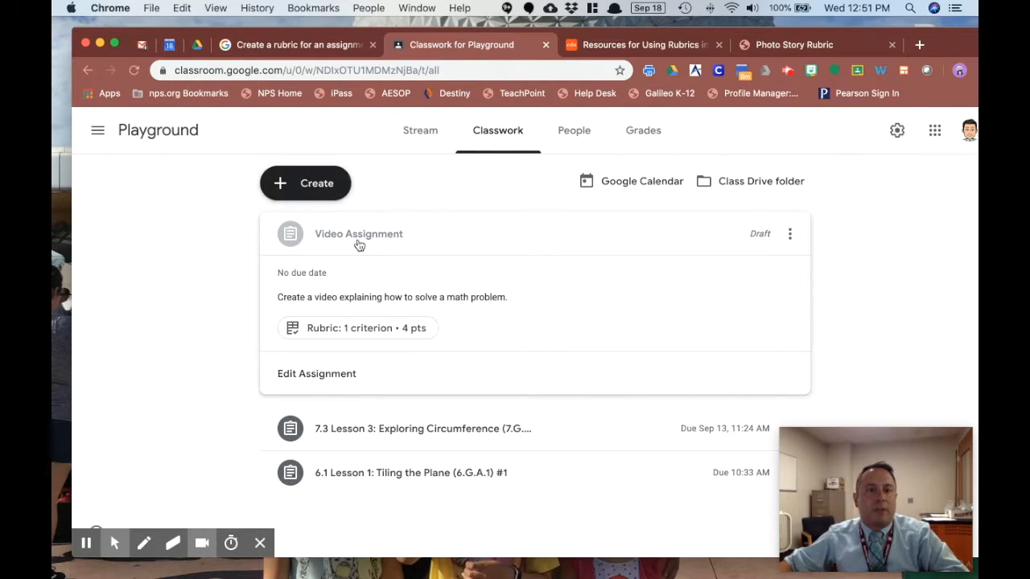
{"action": "left_click", "coordinate": [303, 186]}
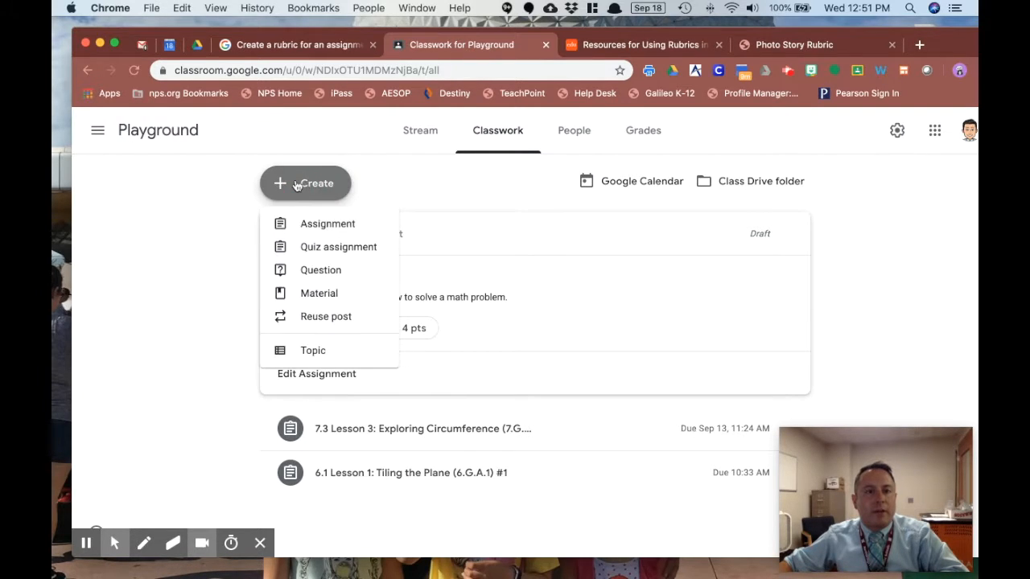
{"action": "left_click", "coordinate": [317, 229]}
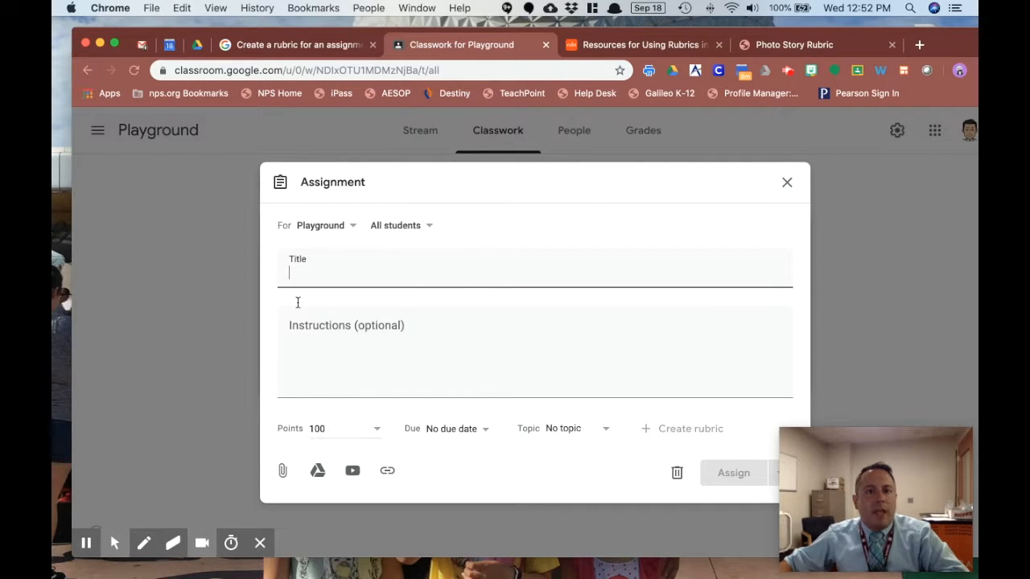
Title the new assignment "Video Assignment"
{"action": "mouse_move", "coordinate": [885, 438]}
{"action": "left_mouse_down"}
{"action": "mouse_move", "coordinate": [894, 447]}
{"action": "mouse_move", "coordinate": [886, 444]}
{"action": "left_mouse_up"}
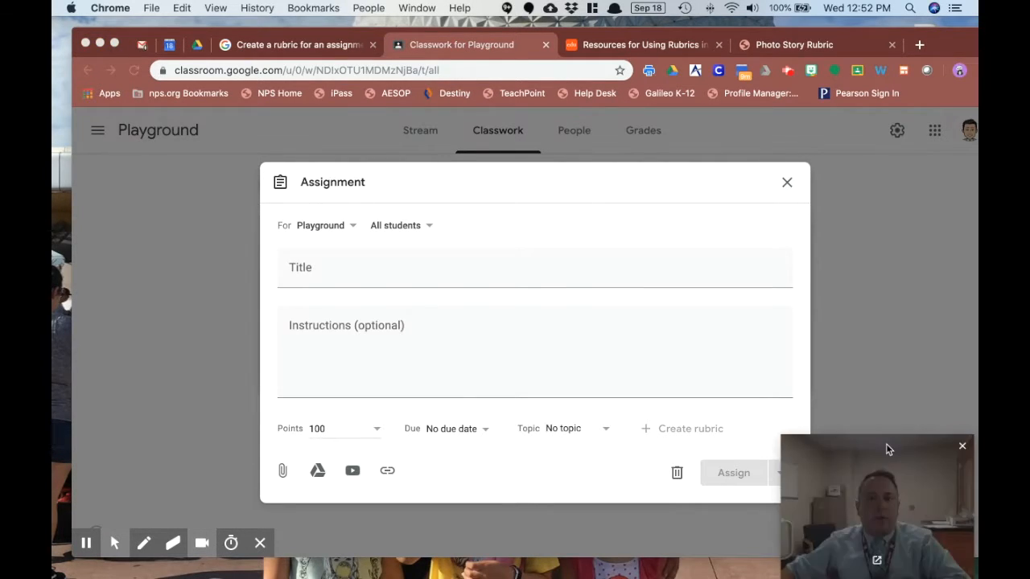
{"action": "left_click_drag", "start_coordinate": [922, 45], "coordinate": [893, 40]}
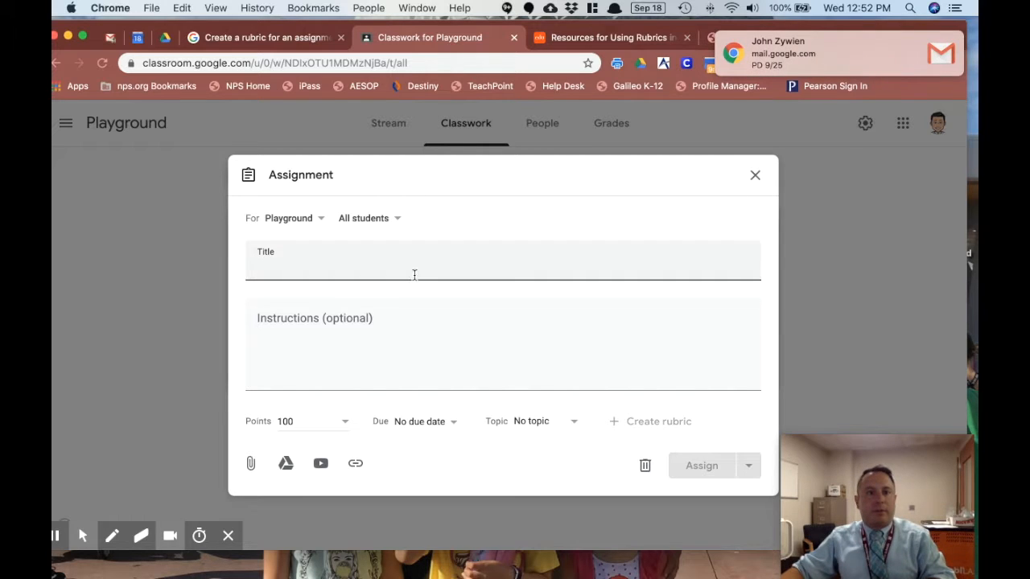
{"action": "type", "text": "Video "}
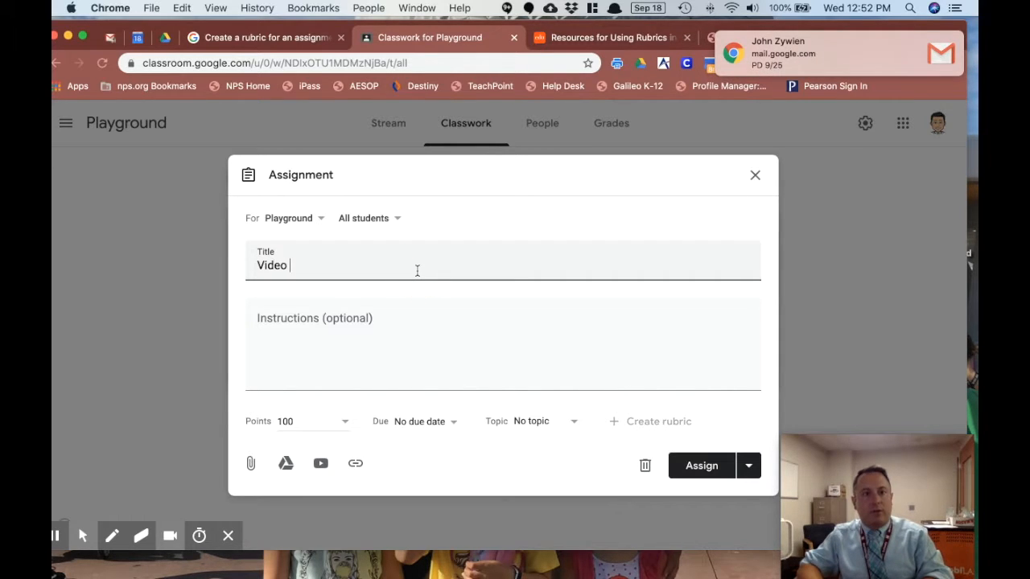
{"action": "type", "text": "Assignment"}
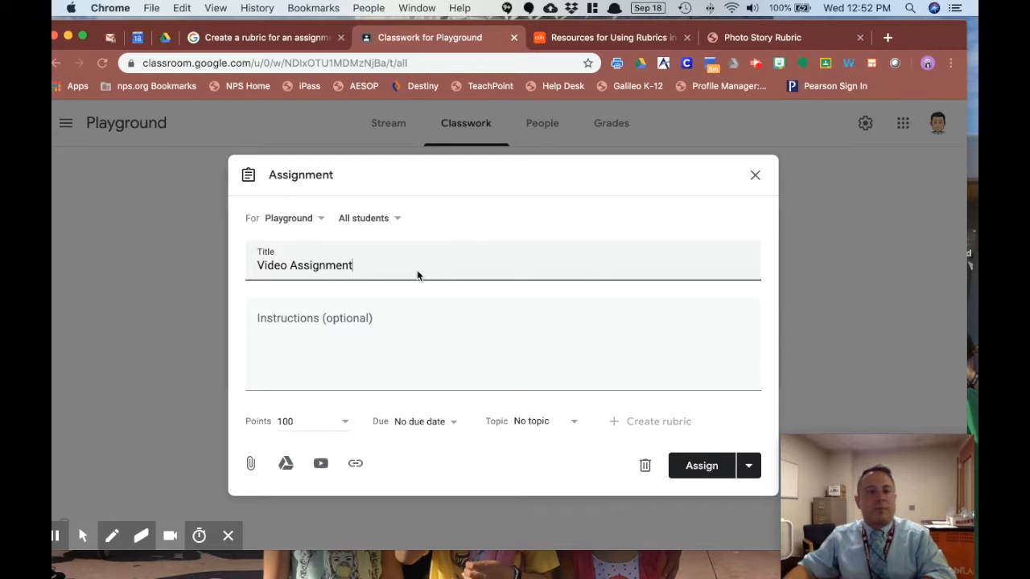
Enter the assignment instructions "Create a video to help another student understand how to solve a math problem."
{"action": "left_click", "coordinate": [360, 333]}
{"action": "type", "text": "Createa ."}
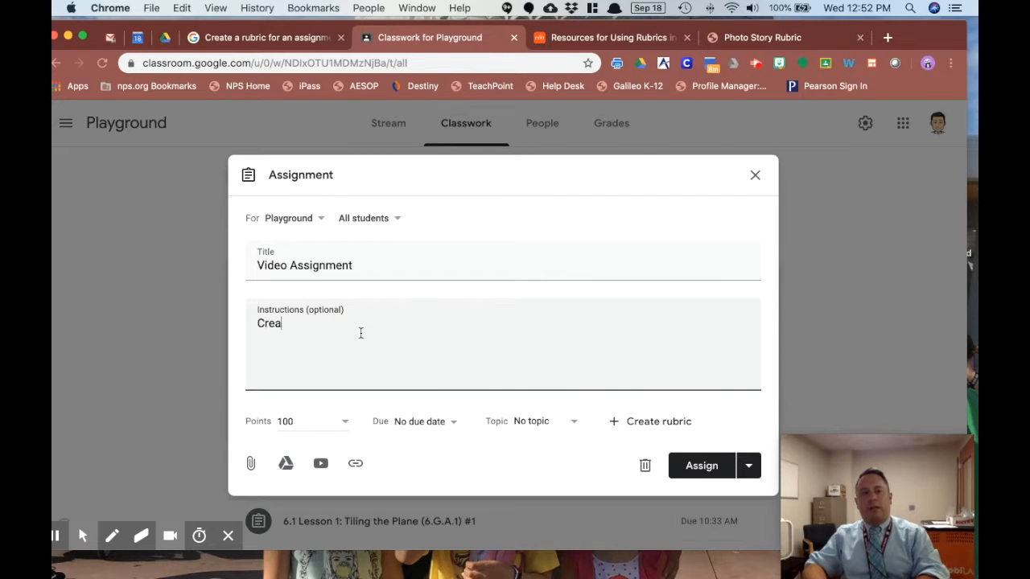
{"action": "key", "text": "BackSpace"}
{"action": "type", "text": "a video to help "}
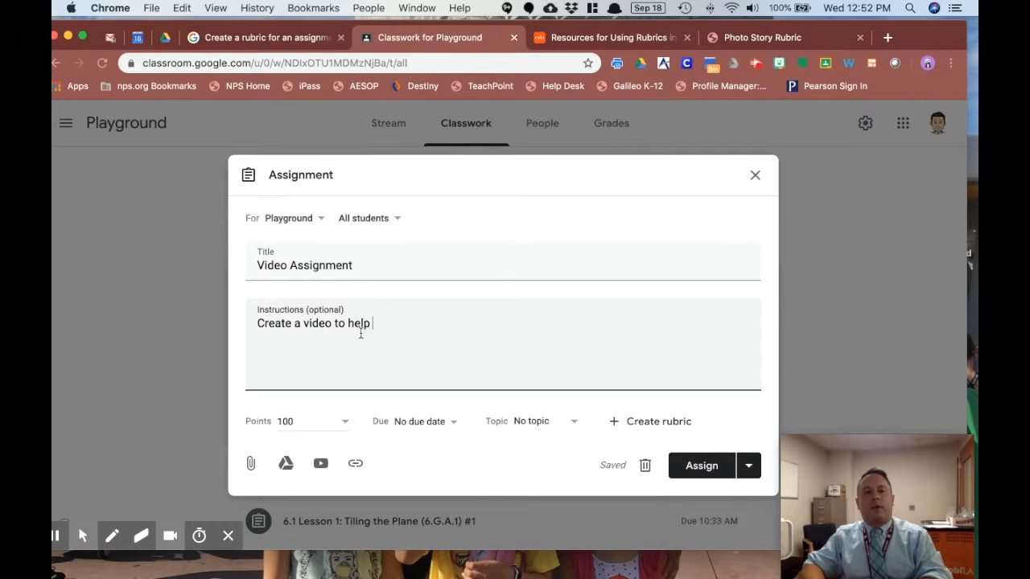
{"action": "type", "text": "another student understand how to so"}
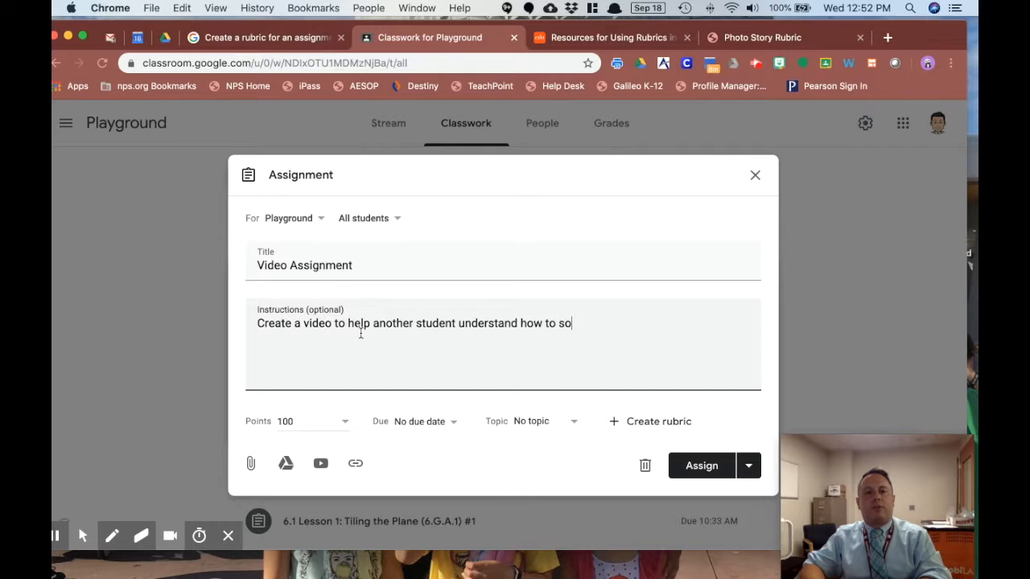
{"action": "type", "text": "lve a math problem."}
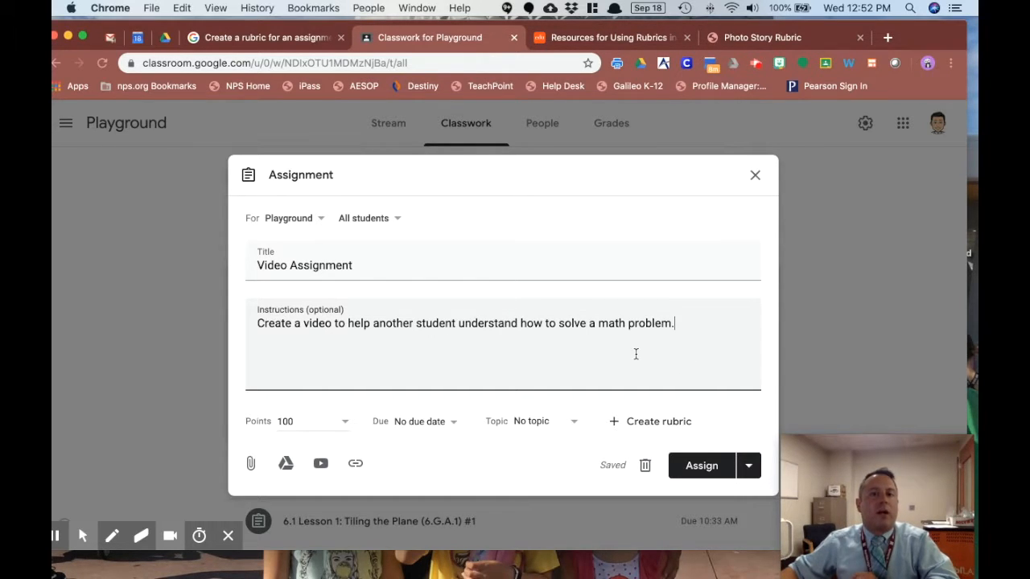
Start creating a rubric for the video assignment
{"action": "left_click", "coordinate": [656, 422]}
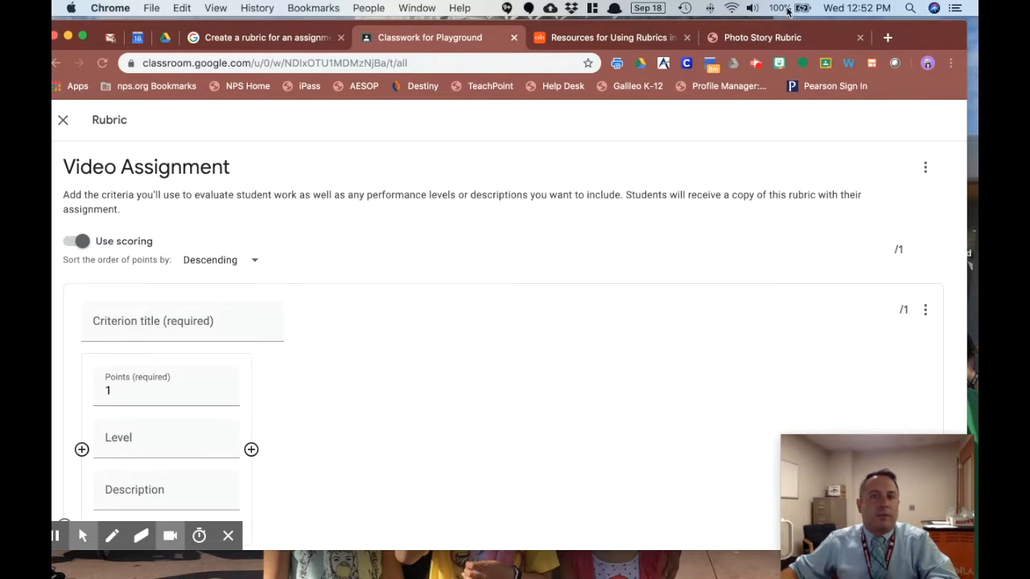
{"action": "left_click_drag", "start_coordinate": [899, 33], "coordinate": [910, 32]}
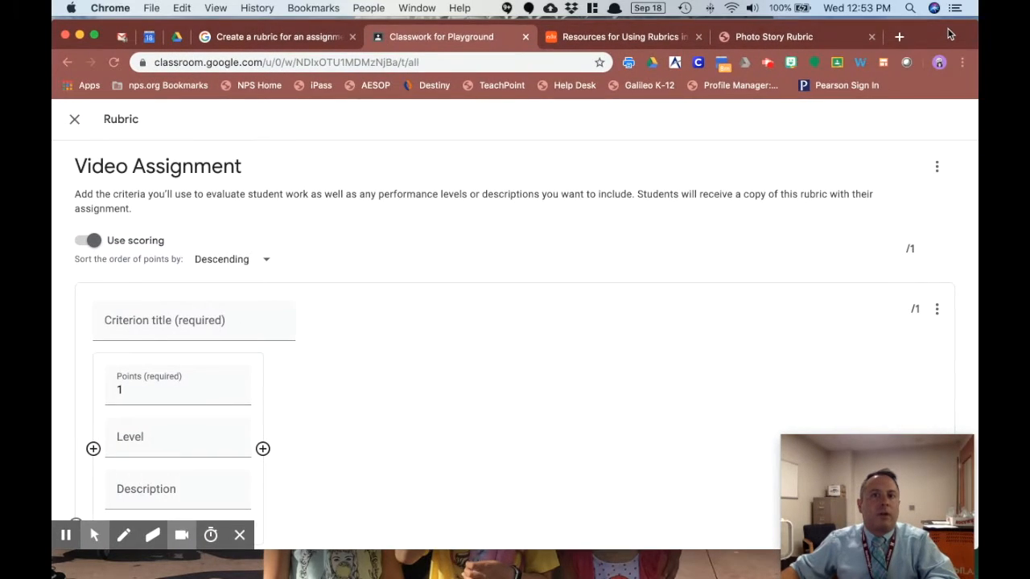
Look through the criteria, performance levels and points in Edutopia's sample Photo Story Rubric
{"action": "left_click", "coordinate": [622, 37]}
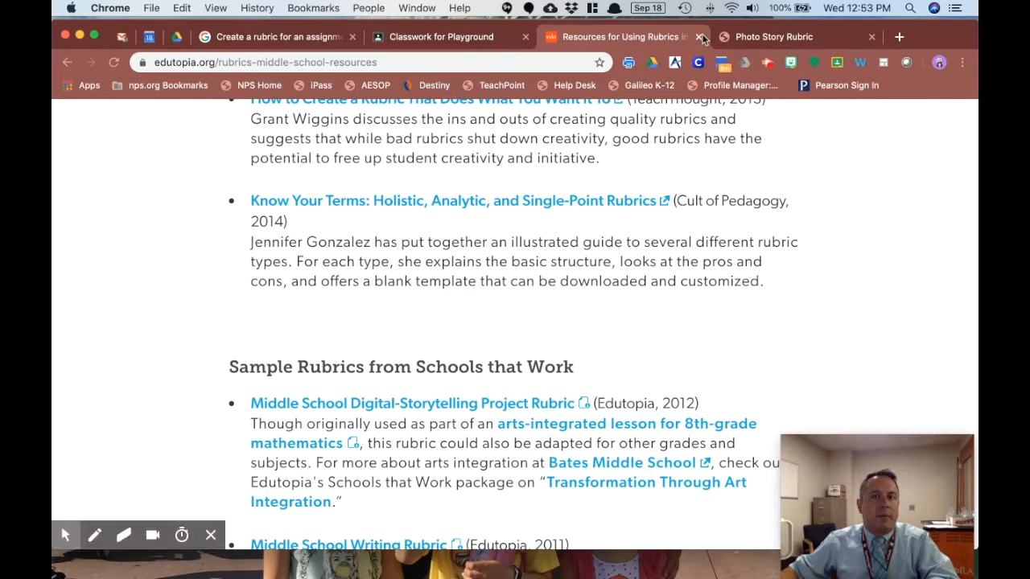
{"action": "left_click", "coordinate": [751, 37]}
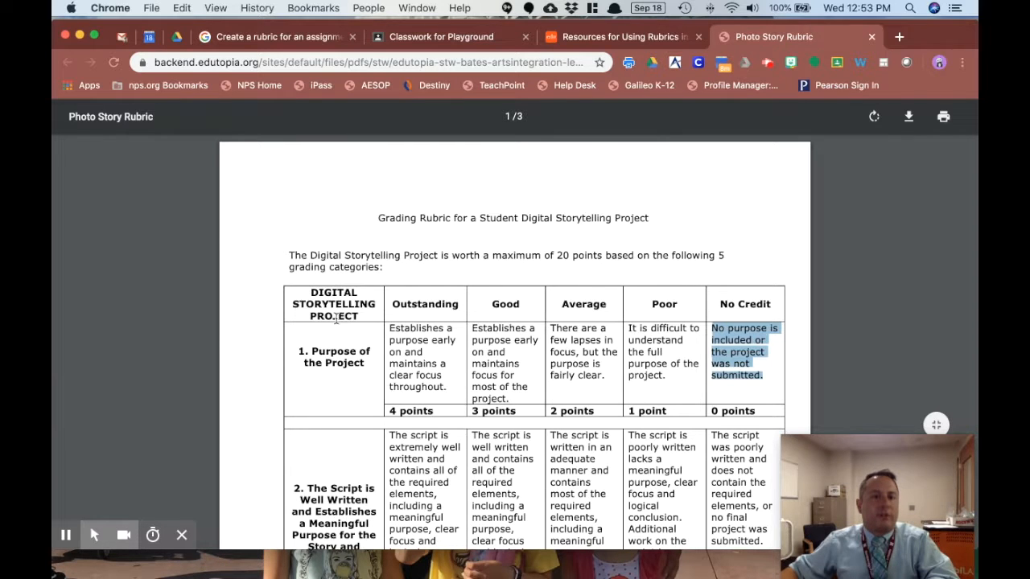
{"action": "scroll", "coordinate": [428, 354], "scroll_direction": "down", "scroll_amount": 3}
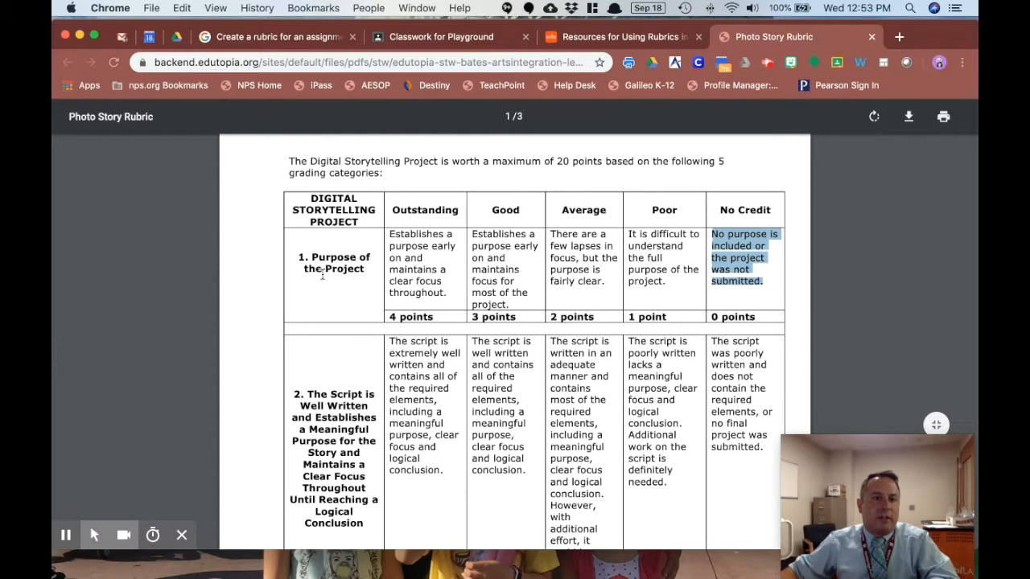
{"action": "scroll", "coordinate": [396, 299], "scroll_direction": "down", "scroll_amount": 10}
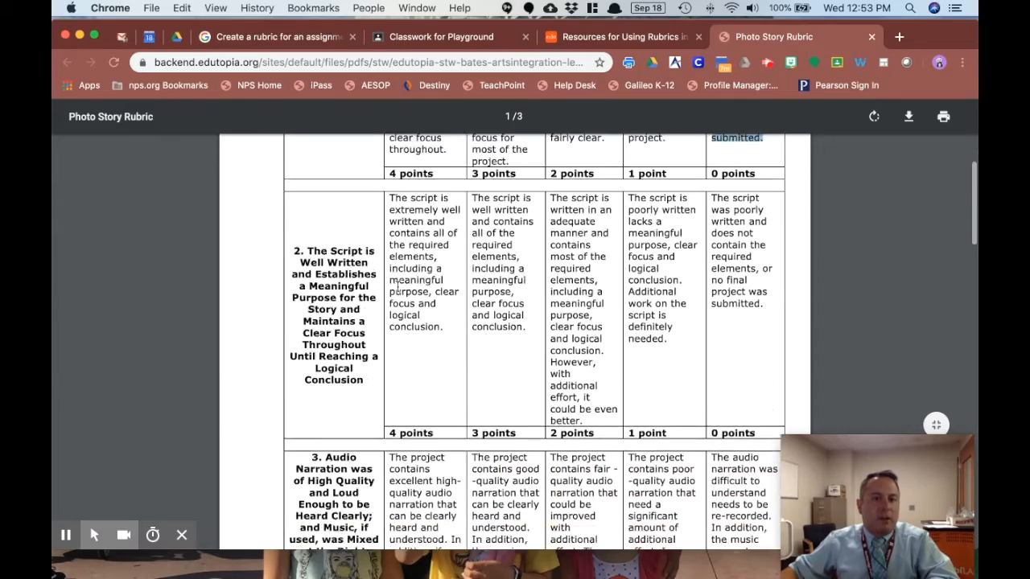
{"action": "scroll", "coordinate": [397, 288], "scroll_direction": "down", "scroll_amount": 5}
{"action": "scroll", "coordinate": [395, 285], "scroll_direction": "up", "scroll_amount": 5}
{"action": "scroll", "coordinate": [397, 287], "scroll_direction": "up", "scroll_amount": 10}
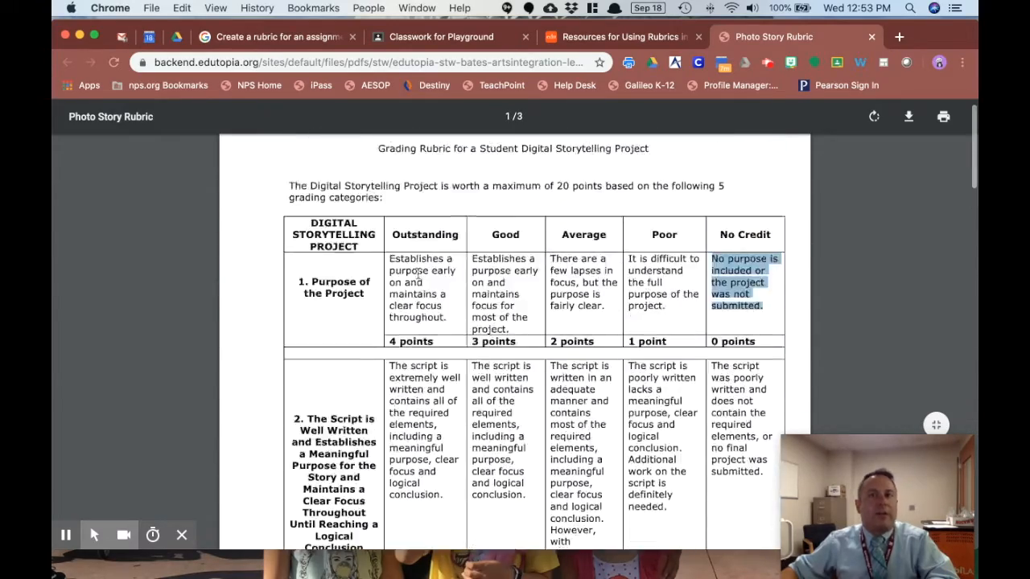
Name the rubric's first criterion "Purpose of the Project", following the sample Photo Story Rubric
{"action": "left_click", "coordinate": [431, 40]}
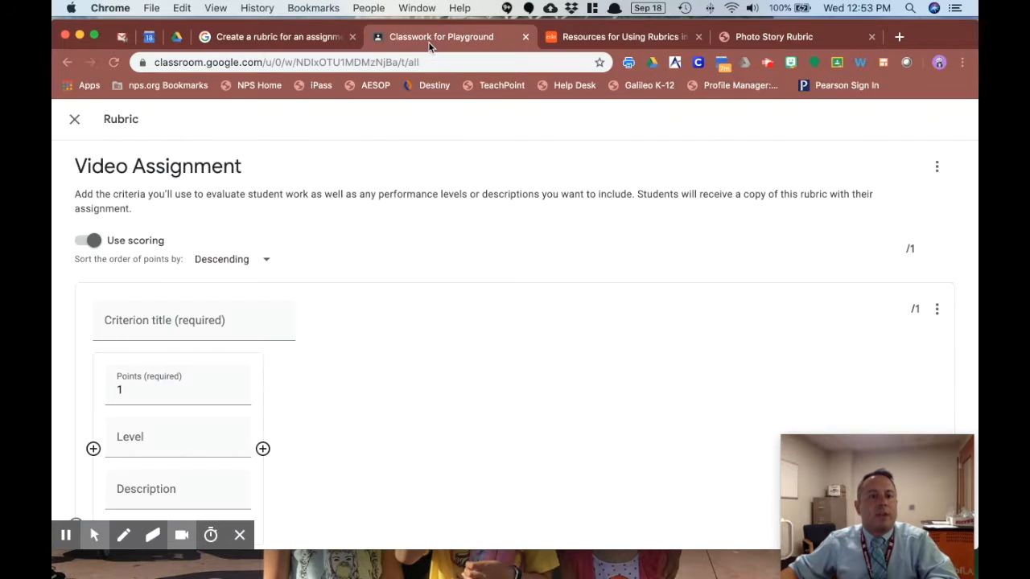
{"action": "left_click", "coordinate": [214, 326]}
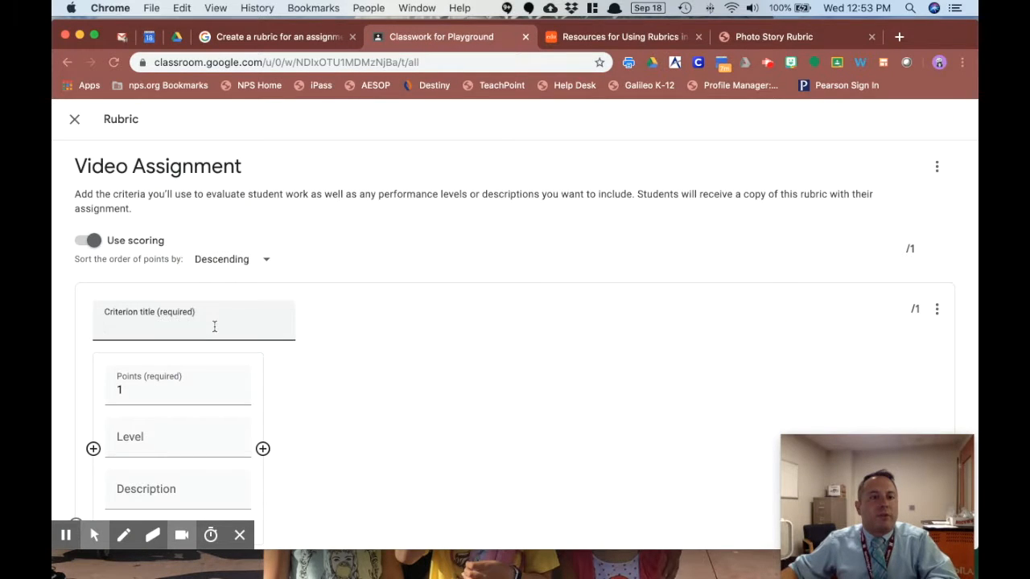
{"action": "left_click", "coordinate": [762, 45]}
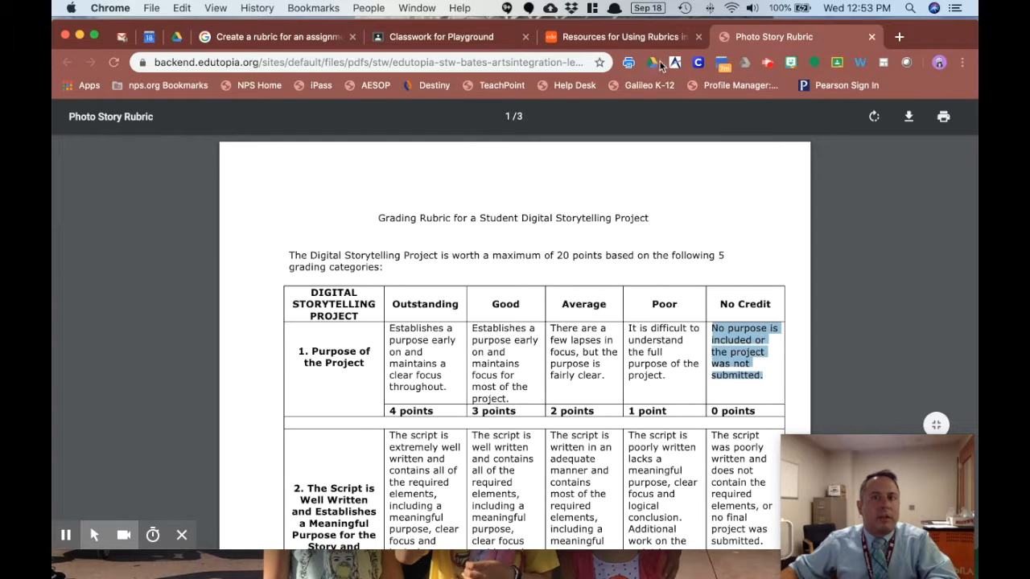
{"action": "left_click", "coordinate": [469, 40]}
{"action": "type", "text": "Purpose of t"}
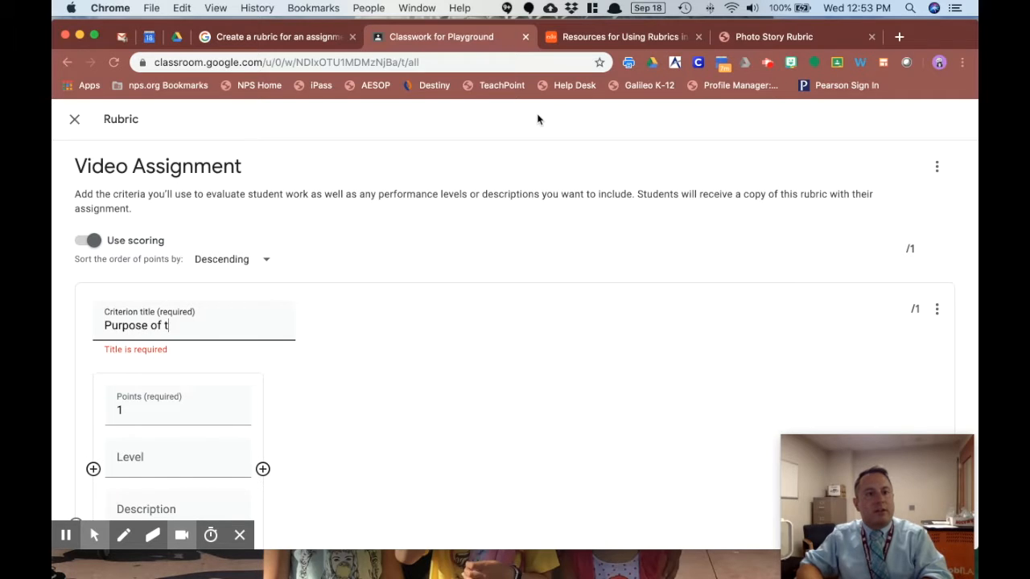
{"action": "type", "text": "he Project"}
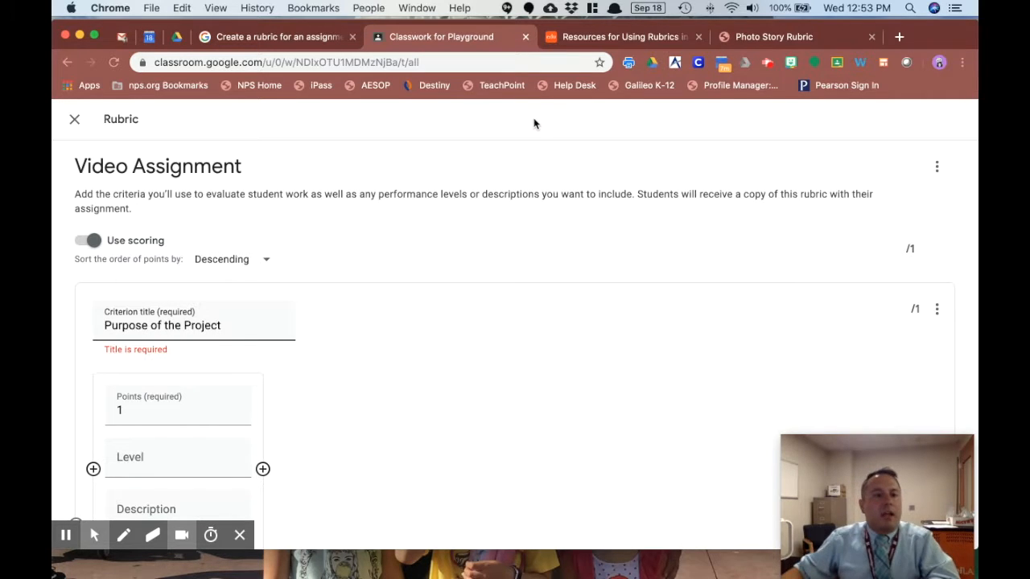
Set the points of the criterion's first performance level to 4
{"action": "left_click", "coordinate": [175, 405]}
{"action": "key", "text": "BackSpace"}
{"action": "type", "text": "4"}
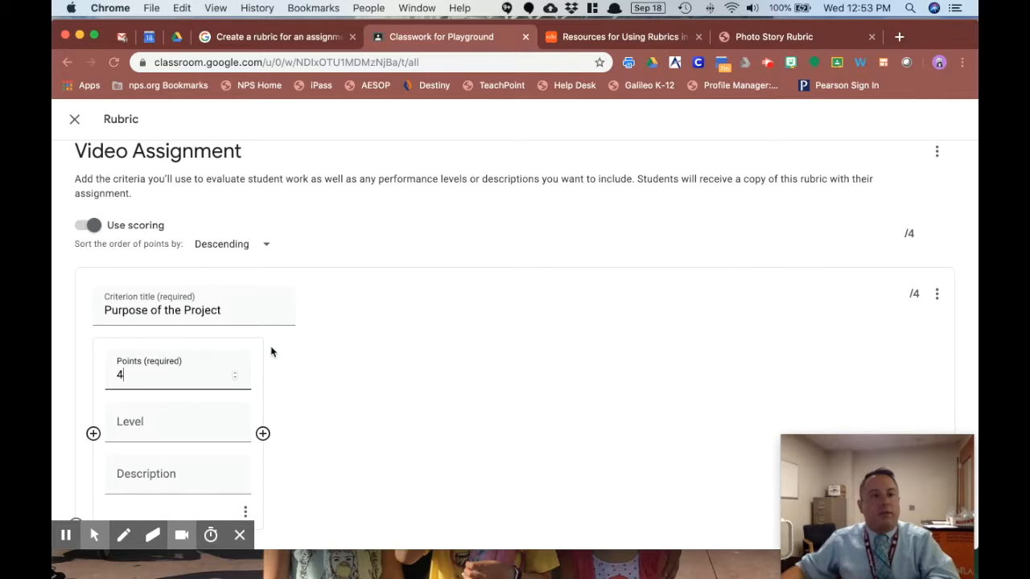
Name the 4-point performance level "Exemplary"
{"action": "left_click", "coordinate": [171, 435]}
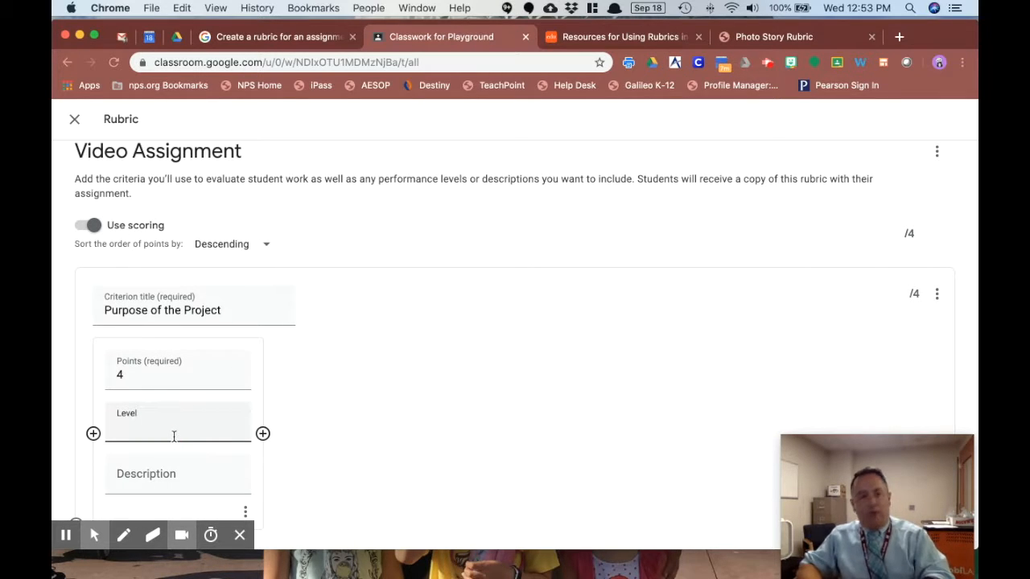
{"action": "type", "text": "Exemplar"}
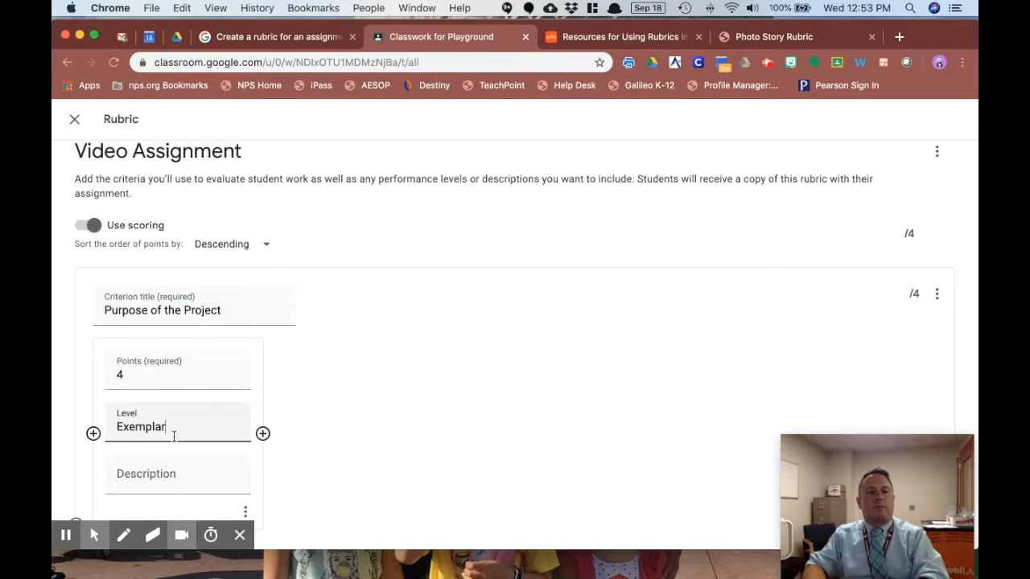
{"action": "type", "text": "y"}
Copy the "Outstanding" description for Purpose of the Project from the sample Photo Story Rubric into the Exemplary level's description
{"action": "left_click", "coordinate": [188, 469]}
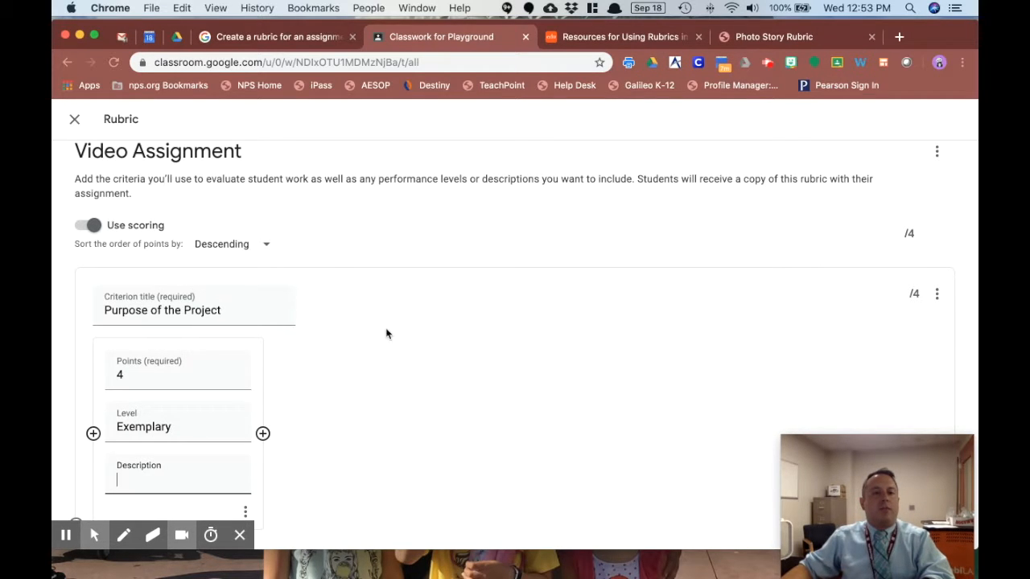
{"action": "left_click", "coordinate": [789, 37]}
{"action": "left_click_drag", "start_coordinate": [389, 330], "coordinate": [442, 381]}
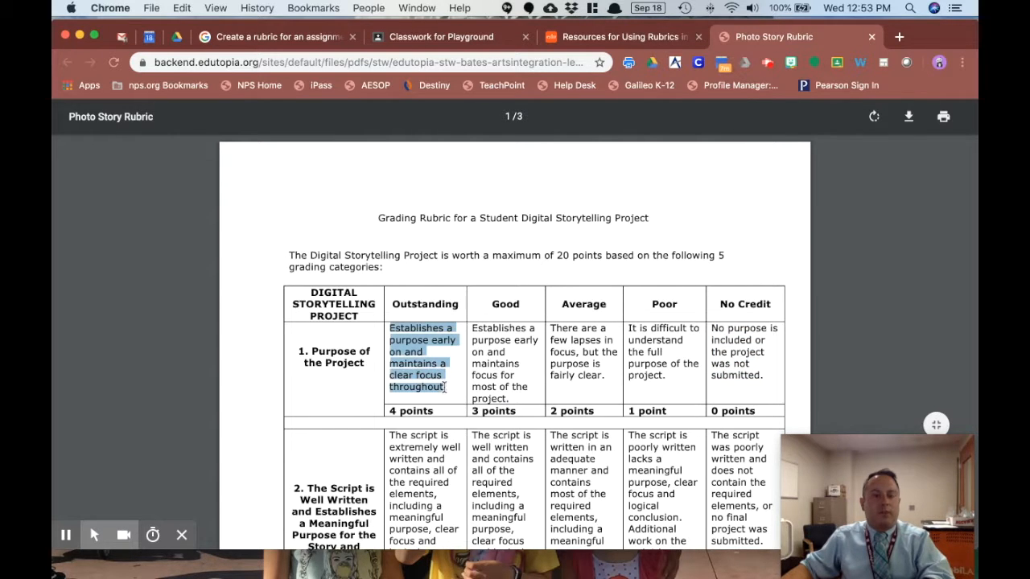
{"action": "left_click", "coordinate": [441, 36]}
{"action": "left_click", "coordinate": [147, 483]}
{"action": "type", "text": "Establishes a purpose early on and maintains a clear focus throughout."}
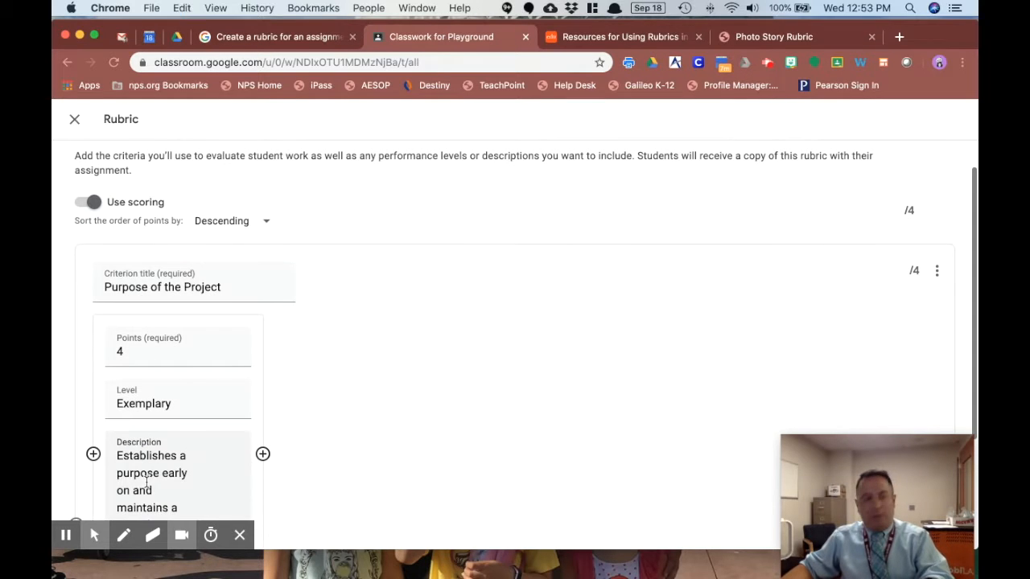
Remove the stray line breaks from the Exemplary description so it reads as one continuous sentence
{"action": "left_click", "coordinate": [118, 474]}
{"action": "key", "text": "BackSpace"}
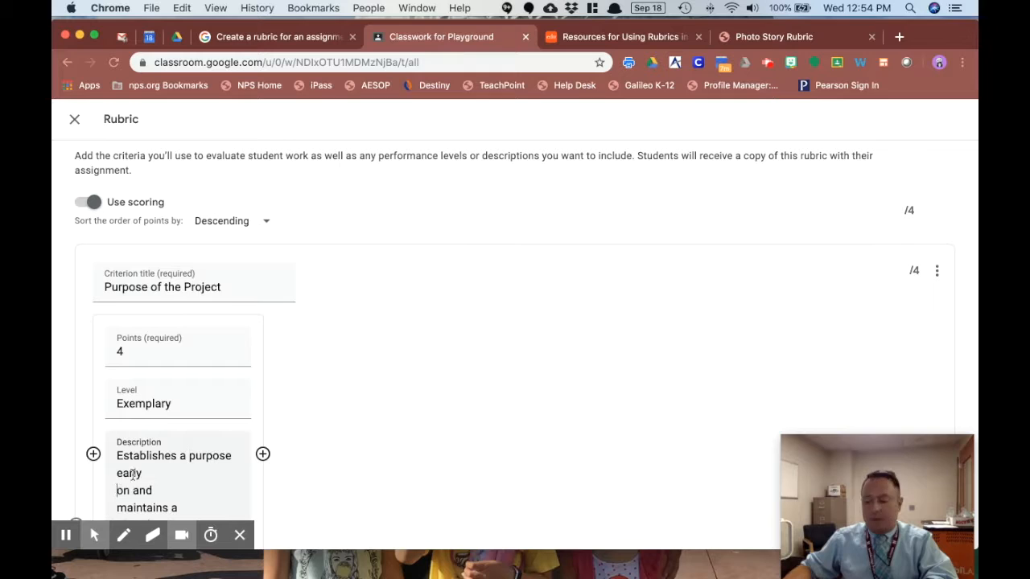
{"action": "key", "text": "BackSpace"}
{"action": "scroll", "coordinate": [161, 462], "scroll_direction": "down", "scroll_amount": 2}
{"action": "left_click", "coordinate": [117, 424]}
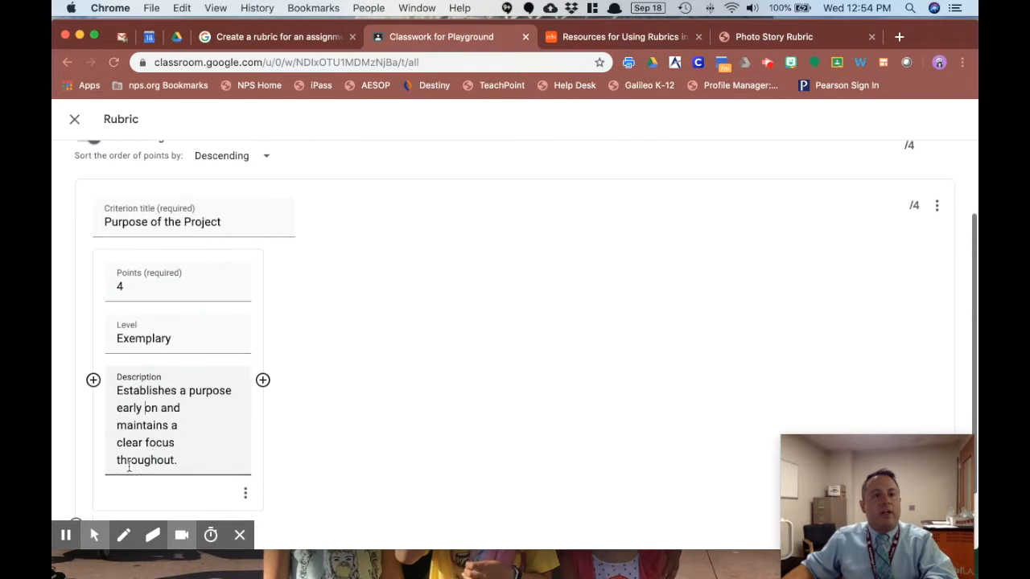
{"action": "key", "text": "BackSpace"}
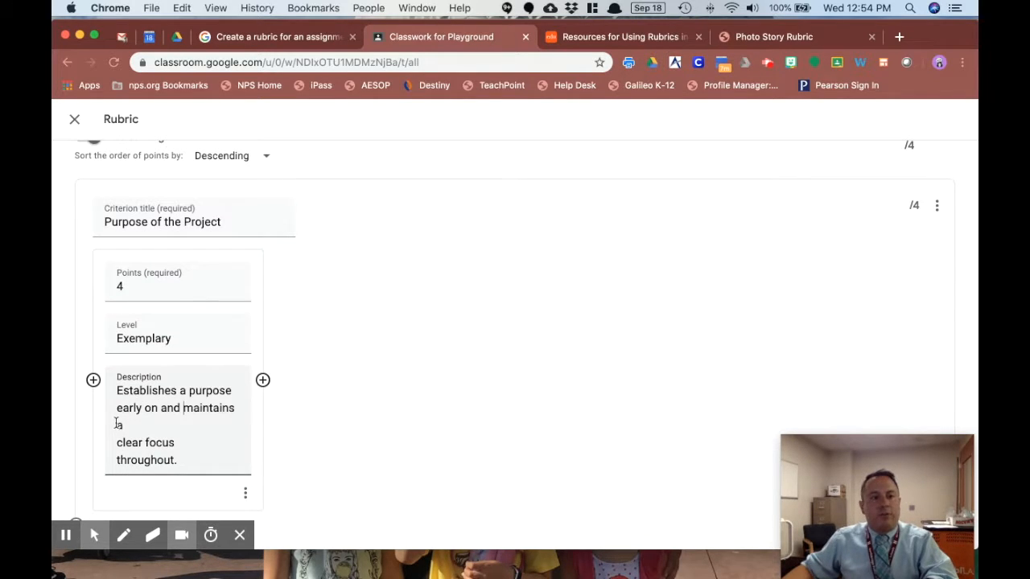
{"action": "left_click_drag", "start_coordinate": [117, 442], "coordinate": [123, 442]}
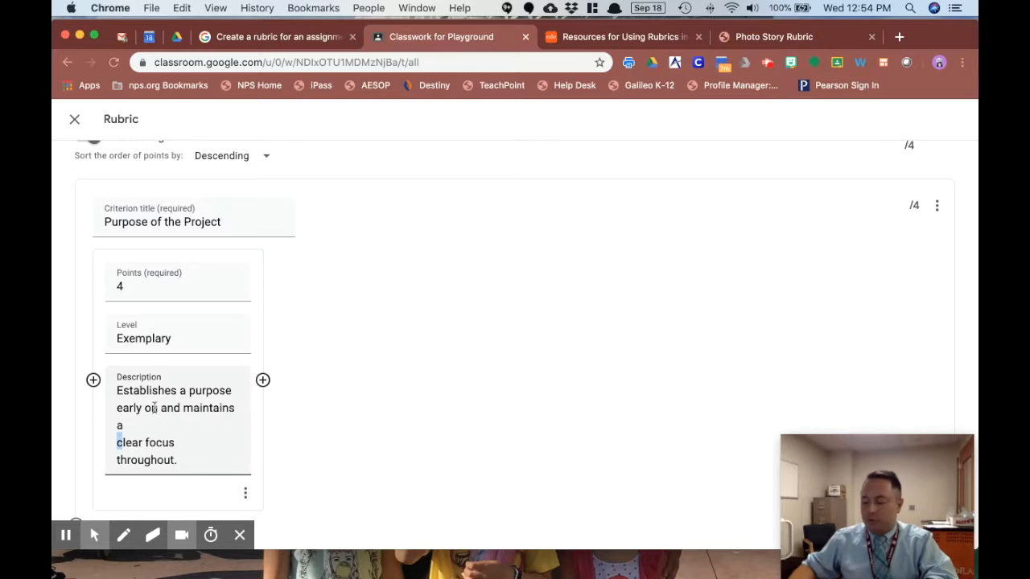
{"action": "key", "text": "BackSpace"}
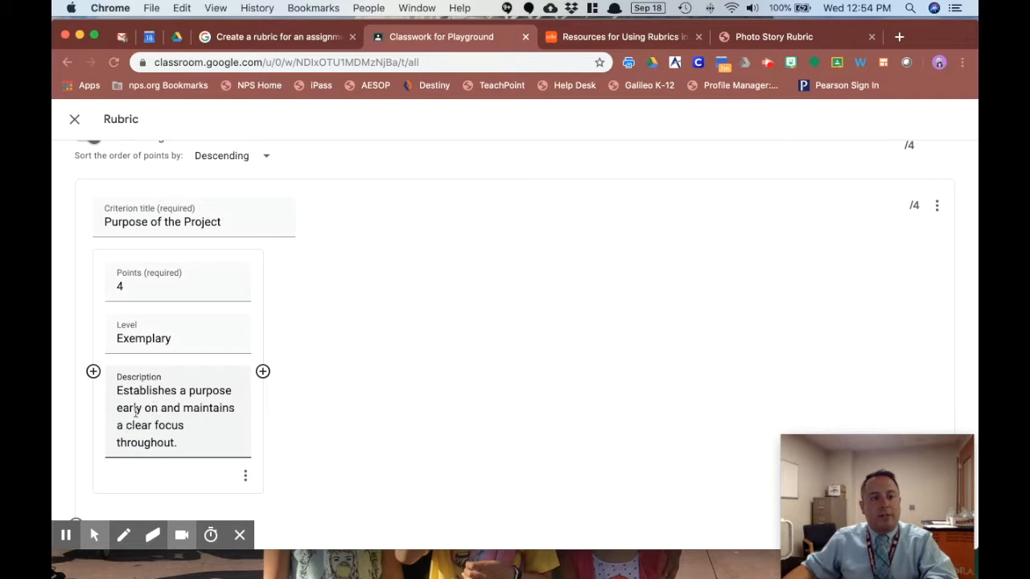
{"action": "left_click", "coordinate": [118, 441]}
{"action": "key", "text": "BackSpace"}
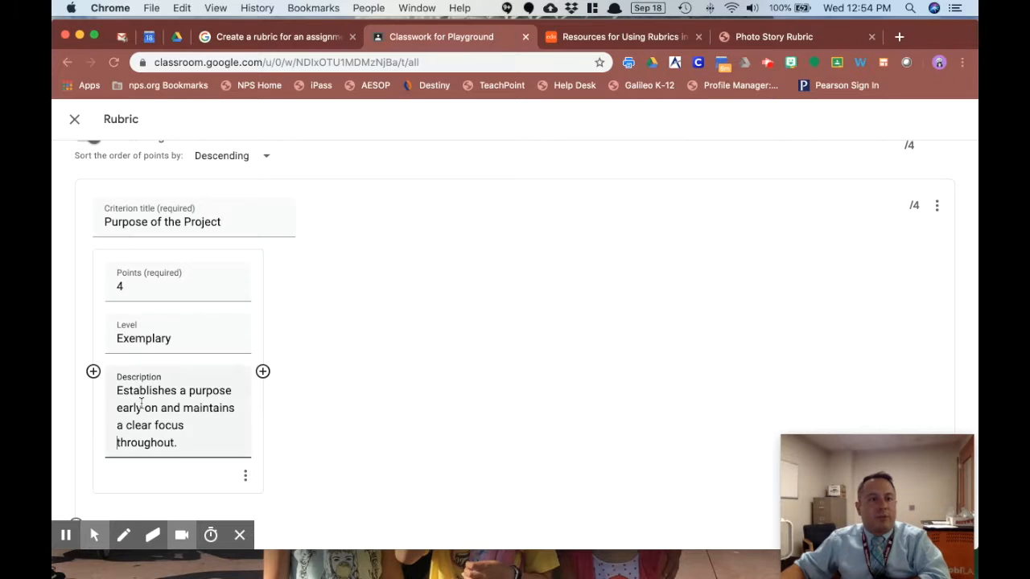
Add a second performance level worth 3 points after Exemplary and name it "Proficient"
{"action": "left_click", "coordinate": [263, 372]}
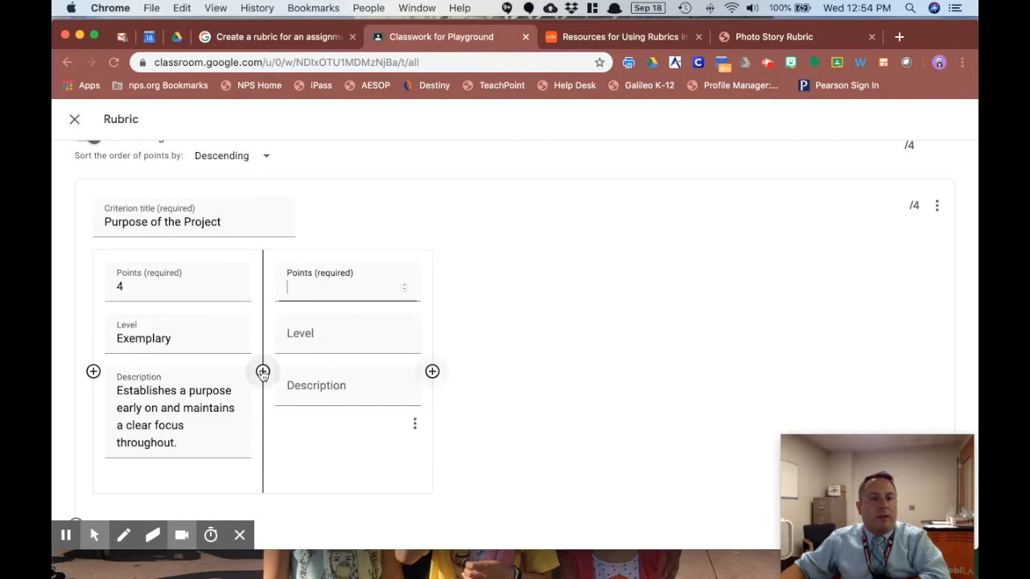
{"action": "type", "text": "3"}
{"action": "left_click", "coordinate": [314, 337]}
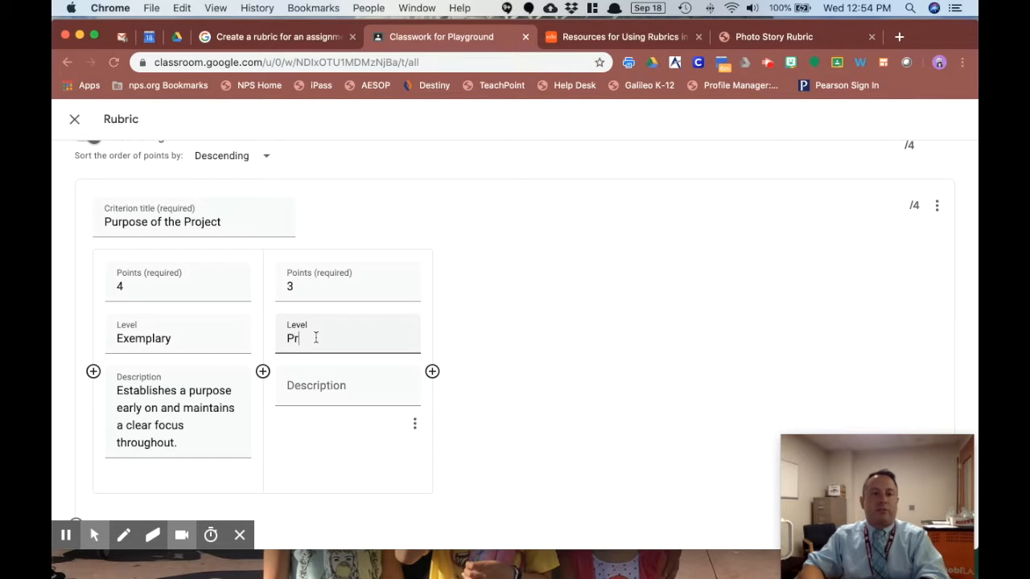
{"action": "type", "text": "Proficienty"}
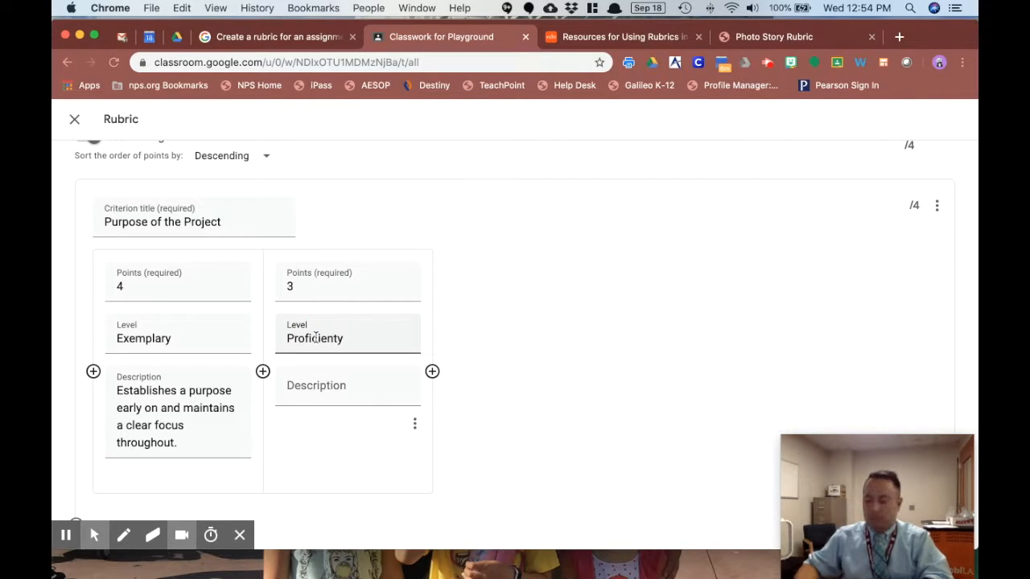
Add a third performance level worth 2 points and name it "Needs Improvement"
{"action": "left_click", "coordinate": [432, 371]}
{"action": "left_click", "coordinate": [506, 293]}
{"action": "left_click", "coordinate": [494, 344]}
{"action": "type", "text": "Needs Improvement"}
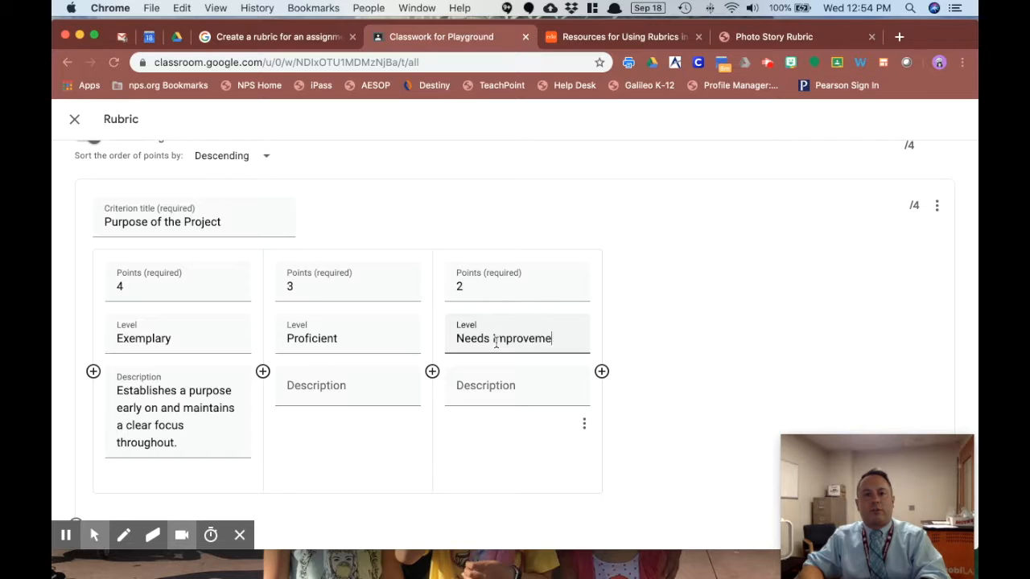
Add a 1-point performance level named "Needs Improvement" and rename the 2-point level "Emerging"
{"action": "left_click", "coordinate": [601, 371]}
{"action": "type", "text": "1"}
{"action": "left_click", "coordinate": [644, 338]}
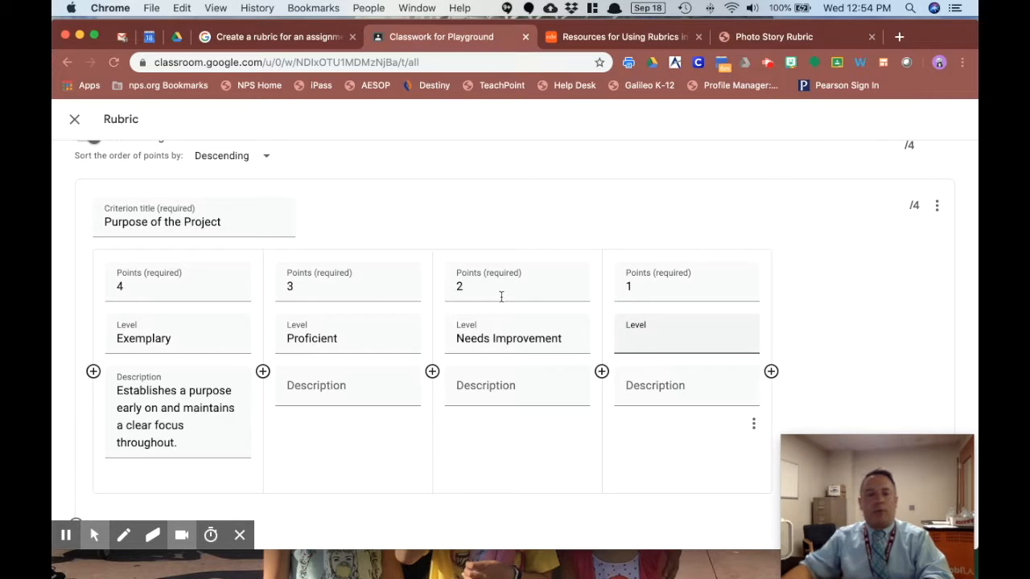
{"action": "left_click_drag", "start_coordinate": [455, 338], "coordinate": [554, 338]}
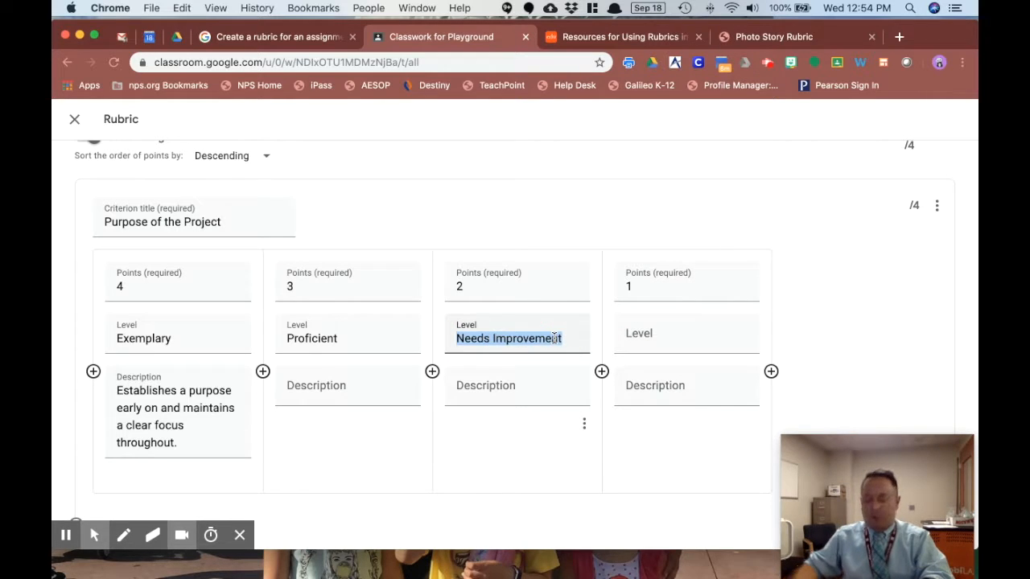
{"action": "type", "text": "Emergine"}
{"action": "left_click", "coordinate": [675, 344]}
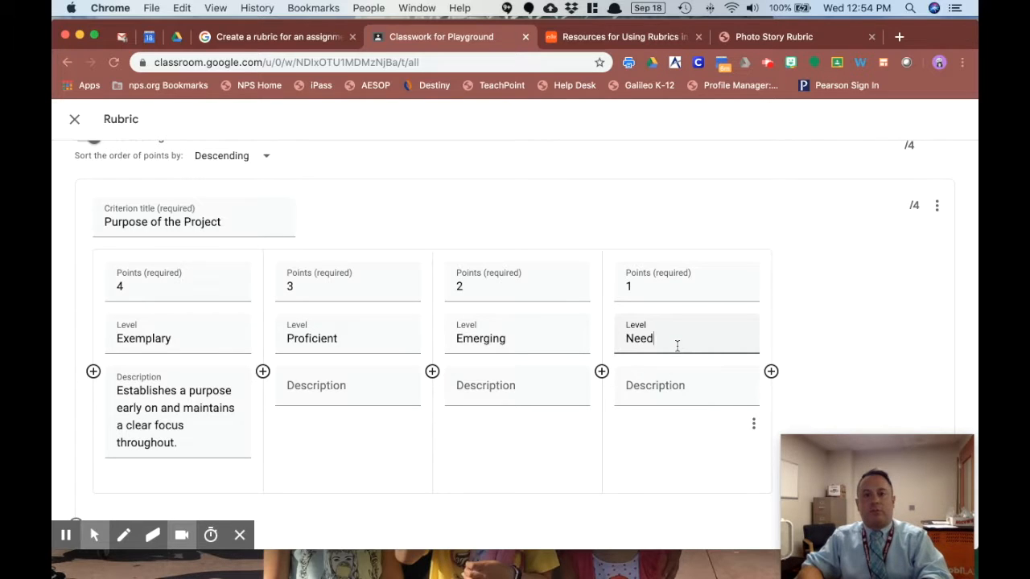
{"action": "type", "text": "Needs Improvement"}
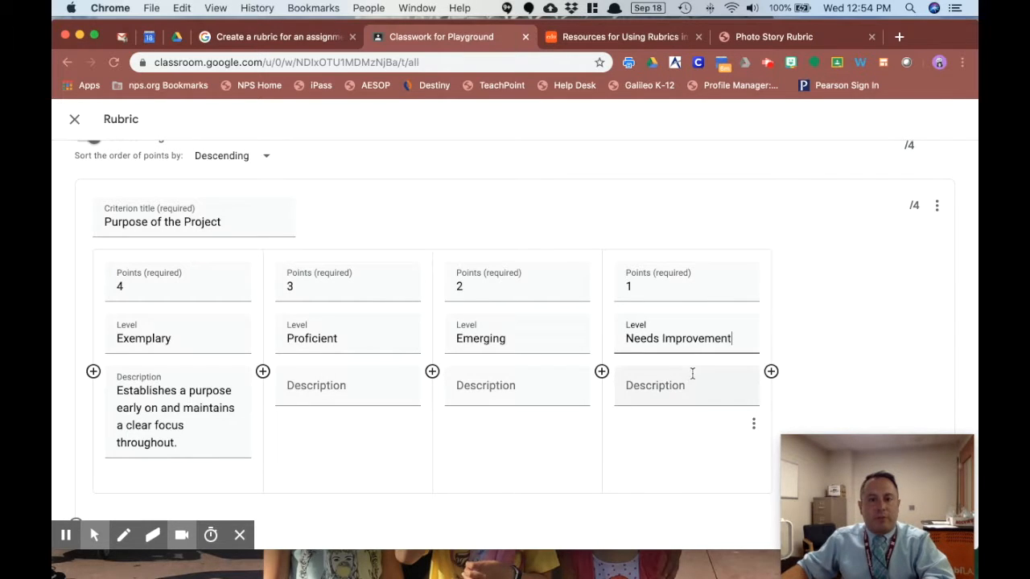
Shrink the browser window and close the recording toolbar that covers the rubric's controls
{"action": "scroll", "coordinate": [826, 320], "scroll_direction": "down", "scroll_amount": 1}
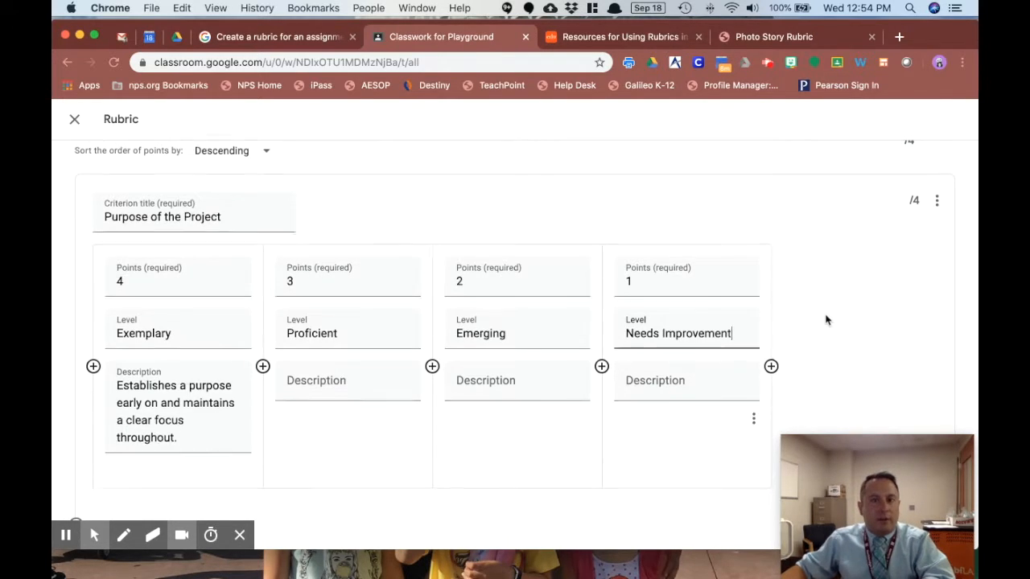
{"action": "scroll", "coordinate": [825, 318], "scroll_direction": "down", "scroll_amount": 2}
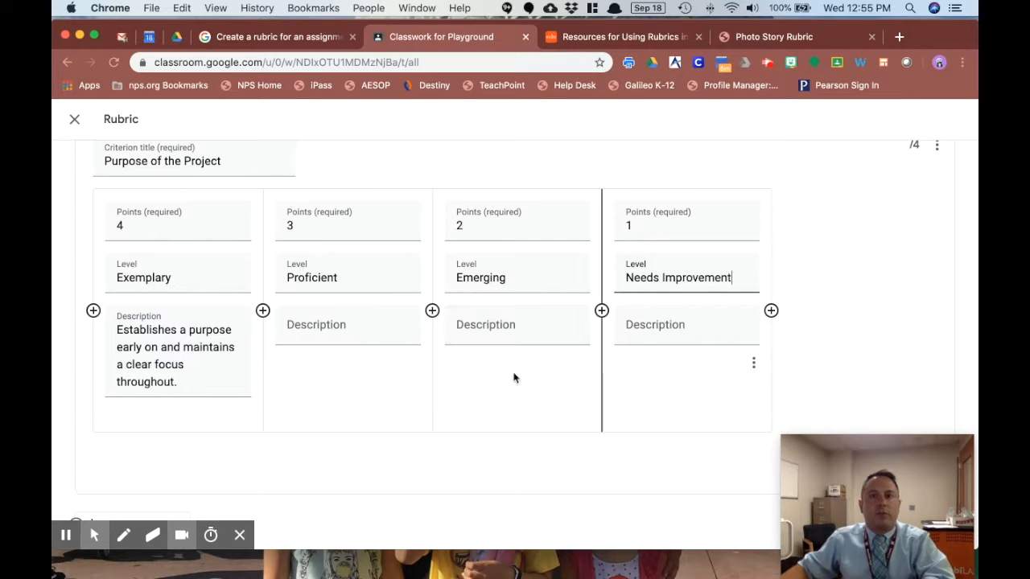
{"action": "left_click", "coordinate": [973, 546]}
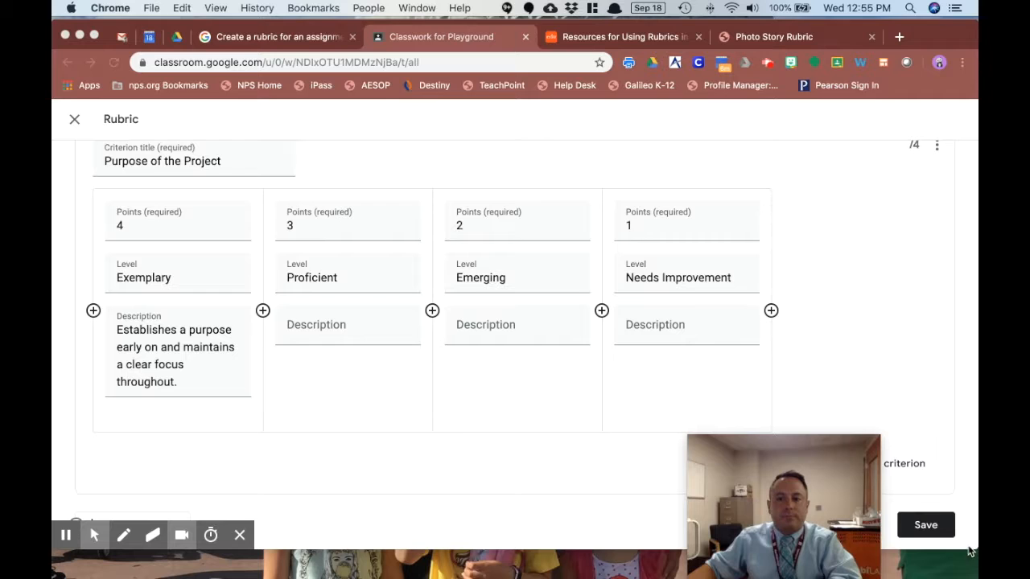
{"action": "left_click_drag", "start_coordinate": [974, 547], "coordinate": [926, 519]}
{"action": "left_click_drag", "start_coordinate": [874, 443], "coordinate": [852, 441]}
{"action": "left_click_drag", "start_coordinate": [870, 491], "coordinate": [876, 492]}
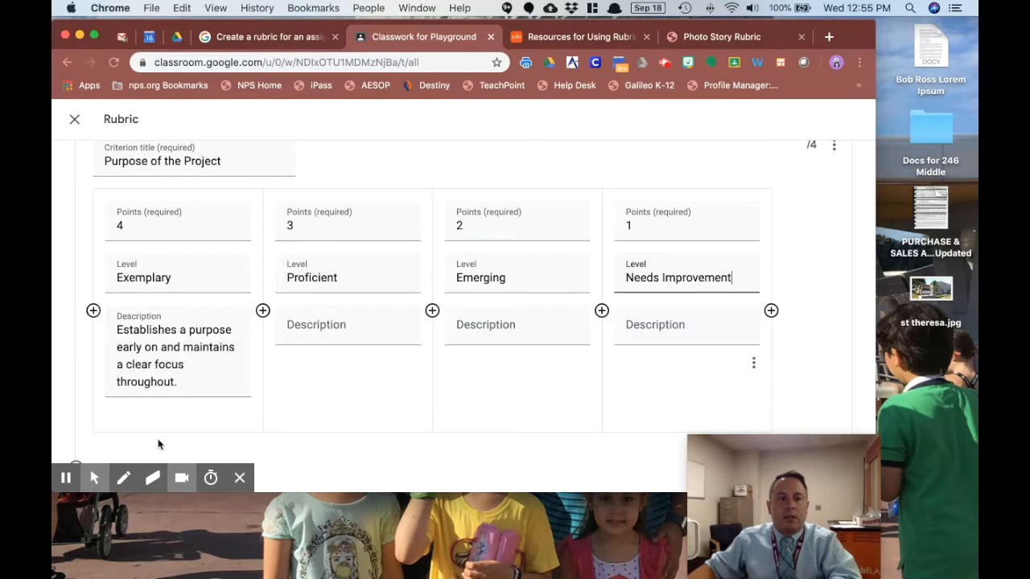
{"action": "mouse_move", "coordinate": [257, 481]}
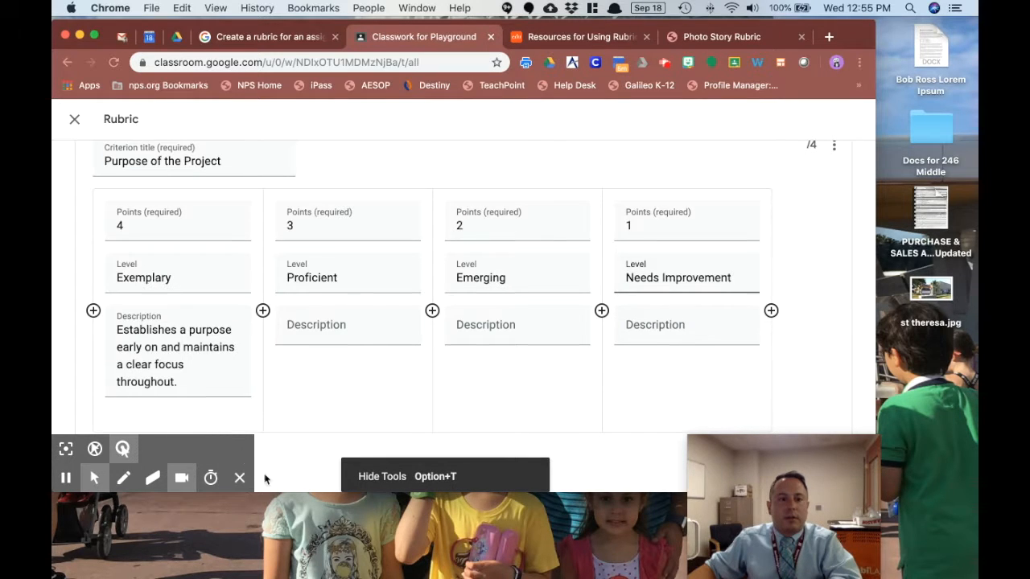
{"action": "left_click", "coordinate": [265, 478]}
{"action": "key", "text": "super+a"}
{"action": "left_click", "coordinate": [240, 480]}
Add a second criterion to the rubric below Purpose of the Project
{"action": "scroll", "coordinate": [277, 443], "scroll_direction": "down", "scroll_amount": 2}
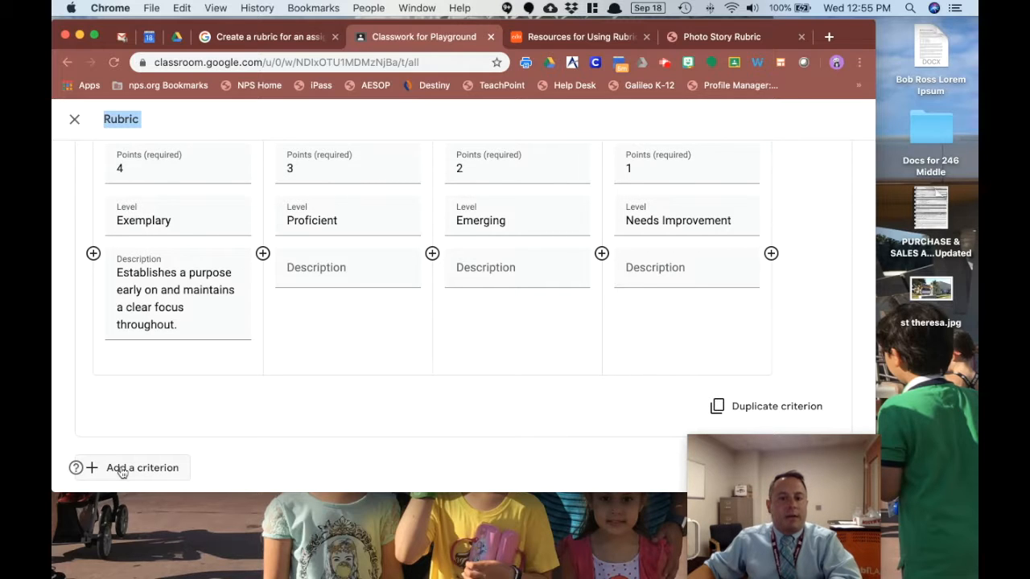
{"action": "left_click", "coordinate": [122, 472]}
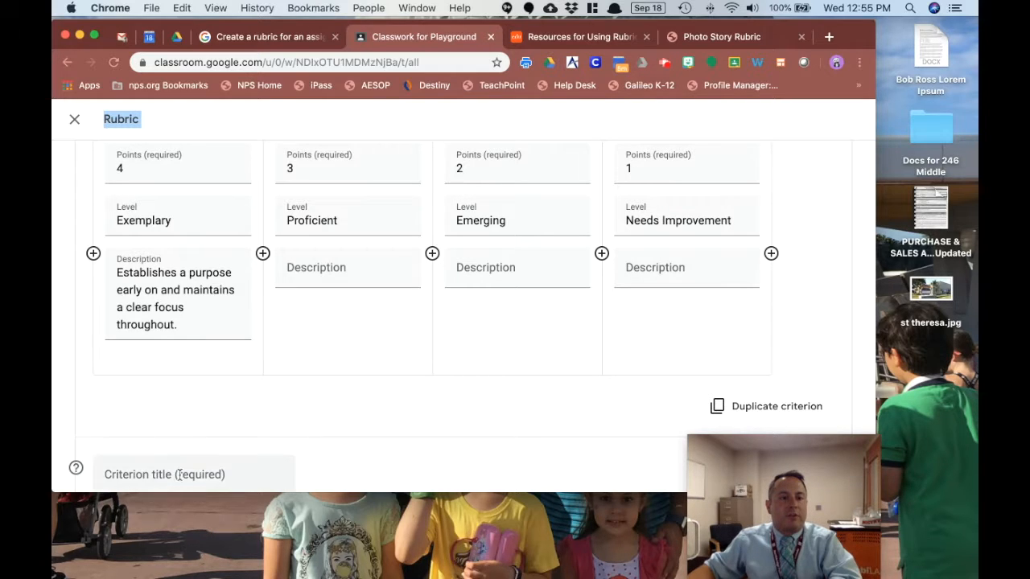
{"action": "scroll", "coordinate": [169, 459], "scroll_direction": "down", "scroll_amount": 2}
{"action": "left_click", "coordinate": [158, 416]}
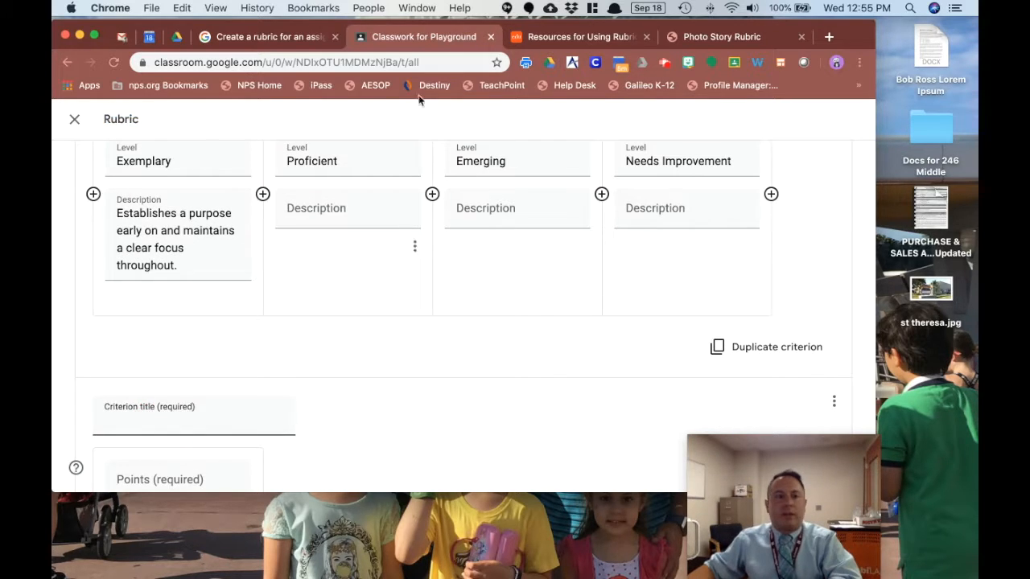
Name the second criterion "Script", based on the second category of the sample Photo Story Rubric
{"action": "left_click", "coordinate": [583, 38]}
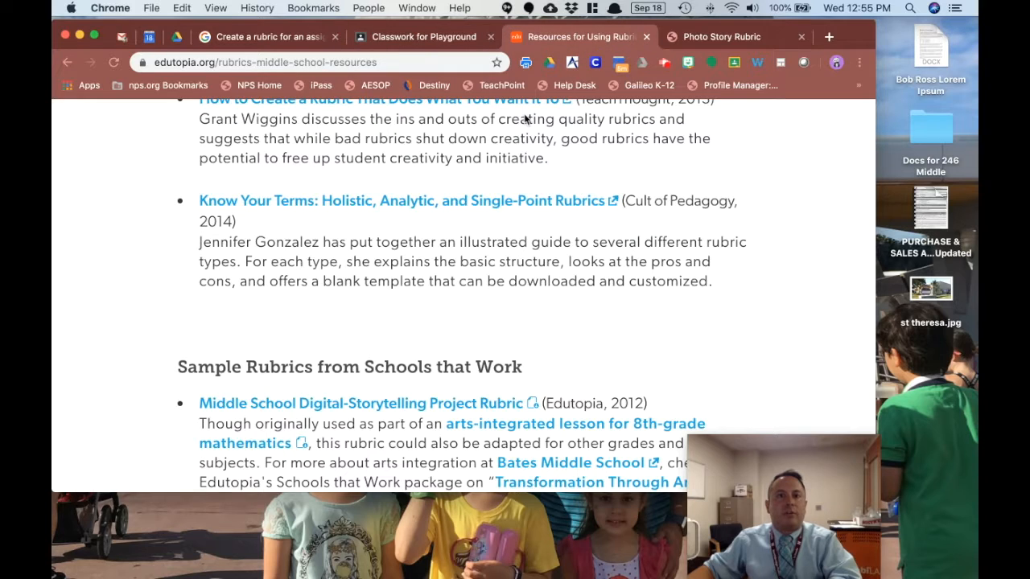
{"action": "left_click", "coordinate": [691, 37]}
{"action": "scroll", "coordinate": [483, 322], "scroll_direction": "down", "scroll_amount": 3}
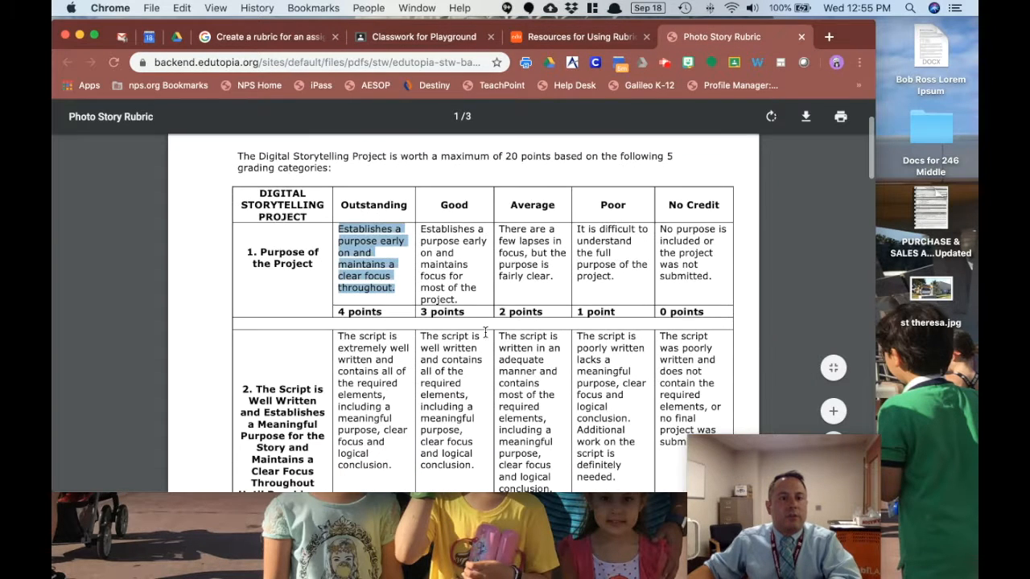
{"action": "scroll", "coordinate": [472, 190], "scroll_direction": "down", "scroll_amount": 1}
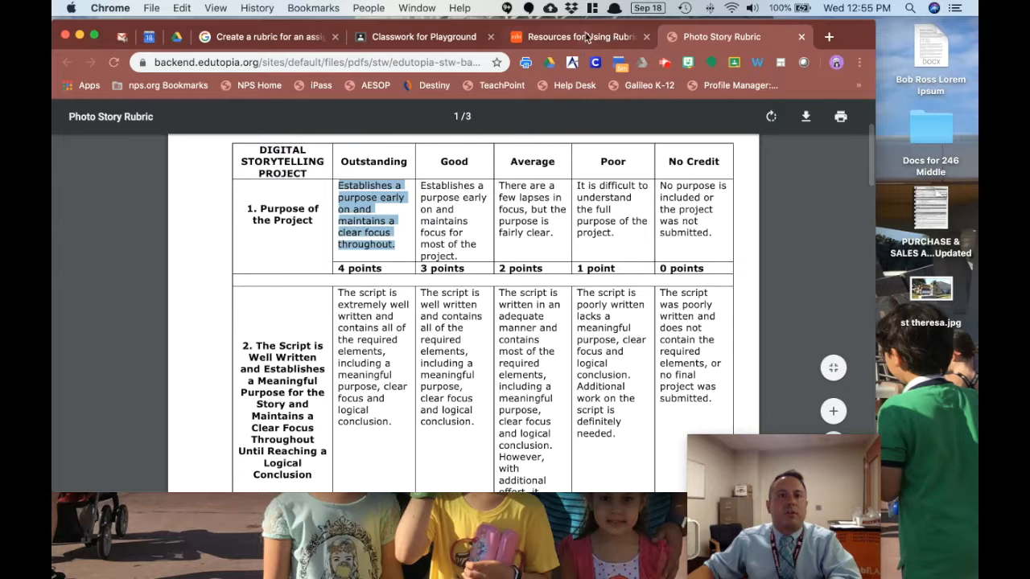
{"action": "left_click", "coordinate": [451, 37]}
{"action": "left_click", "coordinate": [177, 426]}
{"action": "type", "text": "Script Con"}
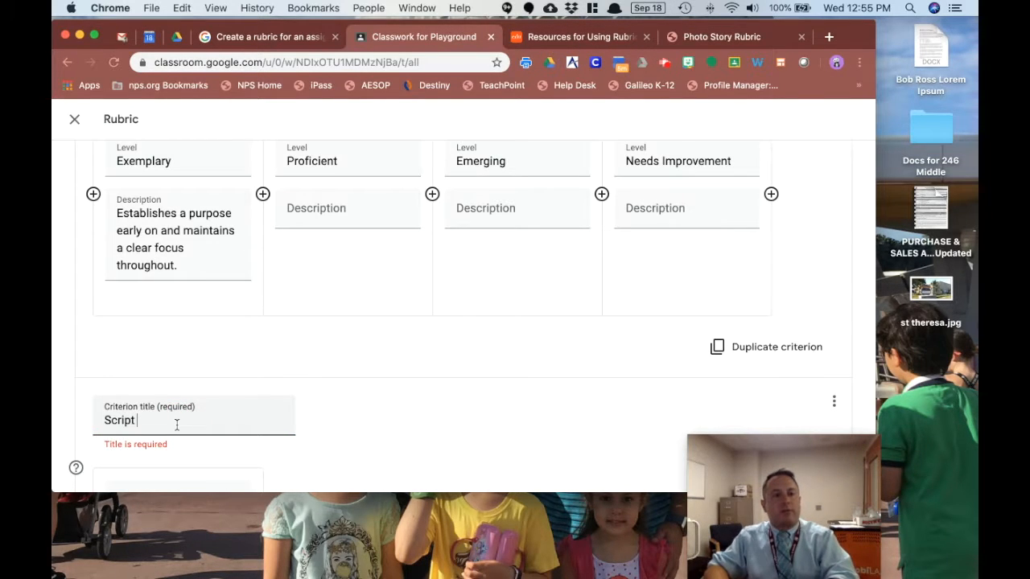
{"action": "key", "text": "BackSpace"}
{"action": "key", "text": "BackSpace"}
{"action": "key", "text": "BackSpace"}
{"action": "key", "text": "BackSpace"}
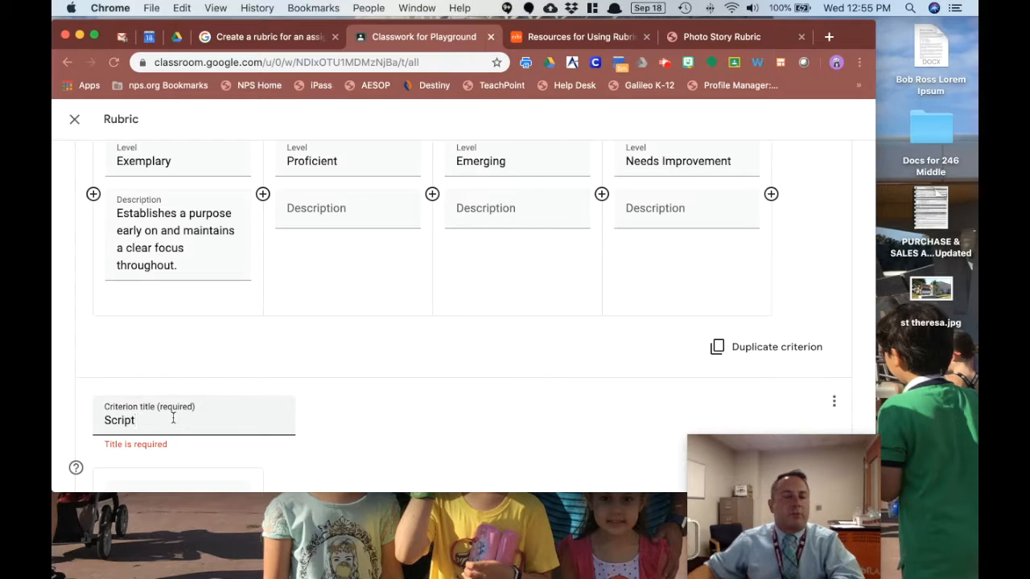
{"action": "scroll", "coordinate": [276, 354], "scroll_direction": "down", "scroll_amount": 3}
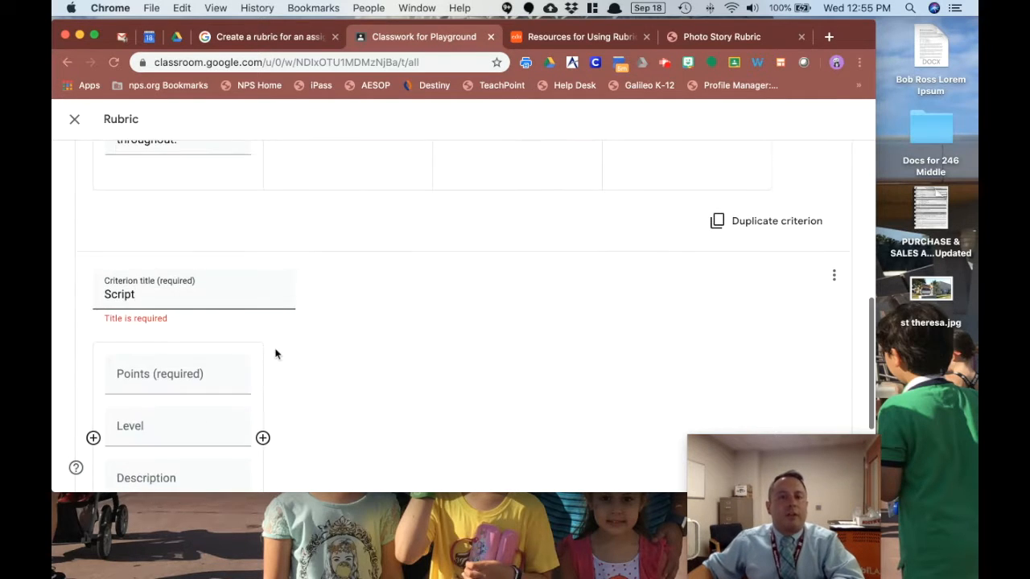
{"action": "scroll", "coordinate": [276, 351], "scroll_direction": "up", "scroll_amount": 6}
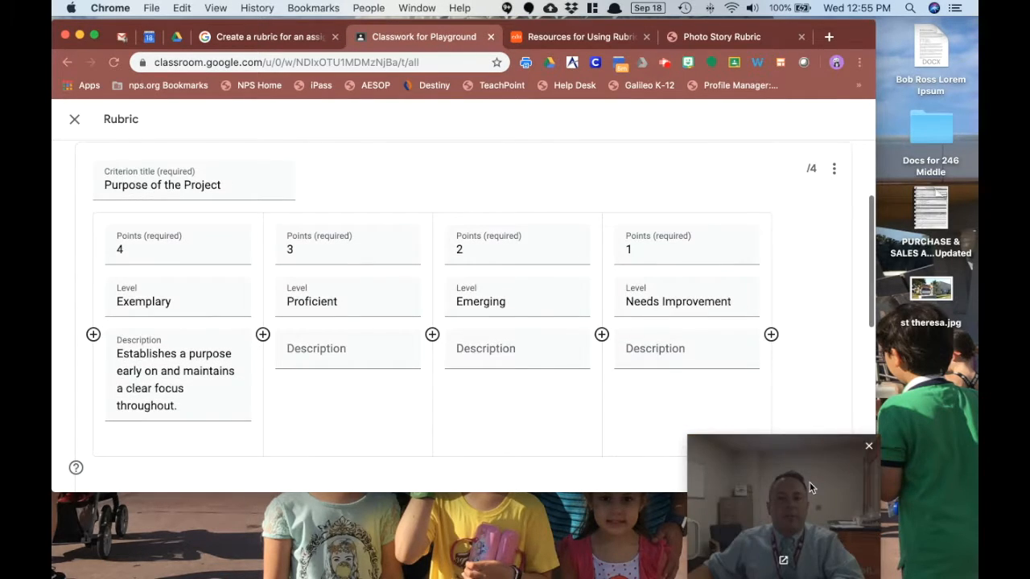
{"action": "scroll", "coordinate": [816, 366], "scroll_direction": "up", "scroll_amount": 2}
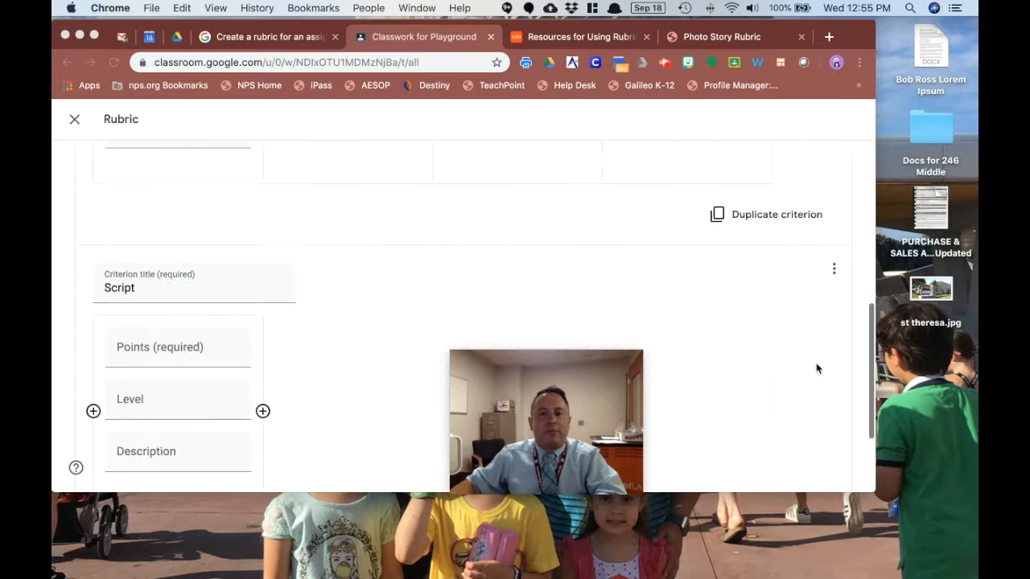
Set the Script criterion's first performance level to 4 points and save the rubric to the assignment
{"action": "scroll", "coordinate": [817, 368], "scroll_direction": "down", "scroll_amount": 10}
{"action": "left_click", "coordinate": [824, 476]}
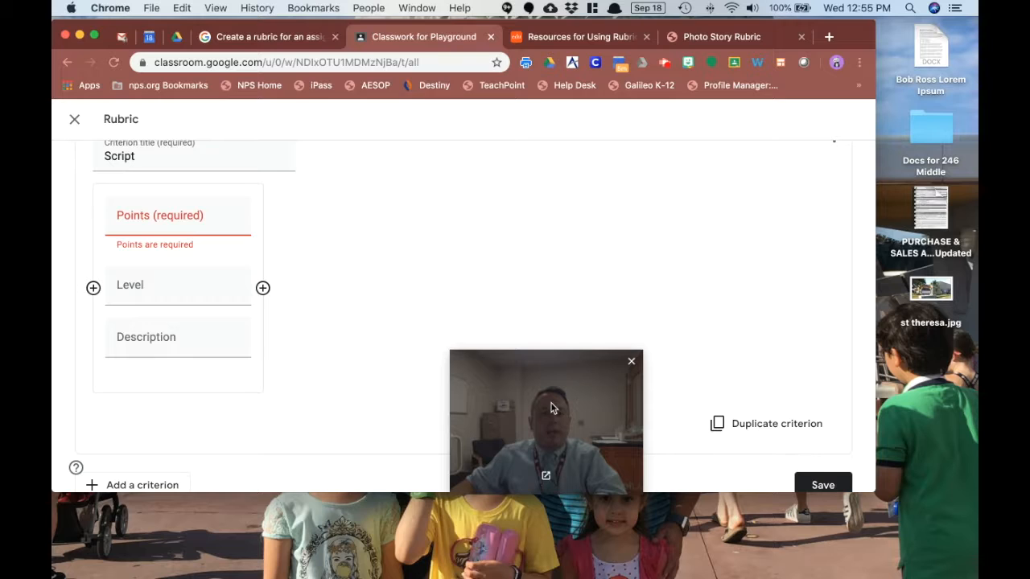
{"action": "left_click", "coordinate": [177, 219]}
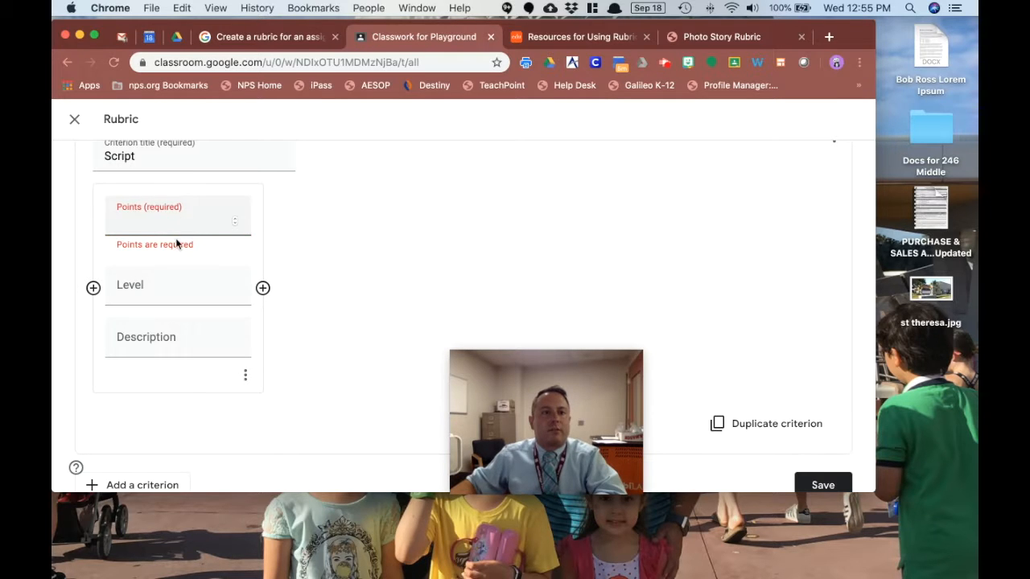
{"action": "type", "text": "4"}
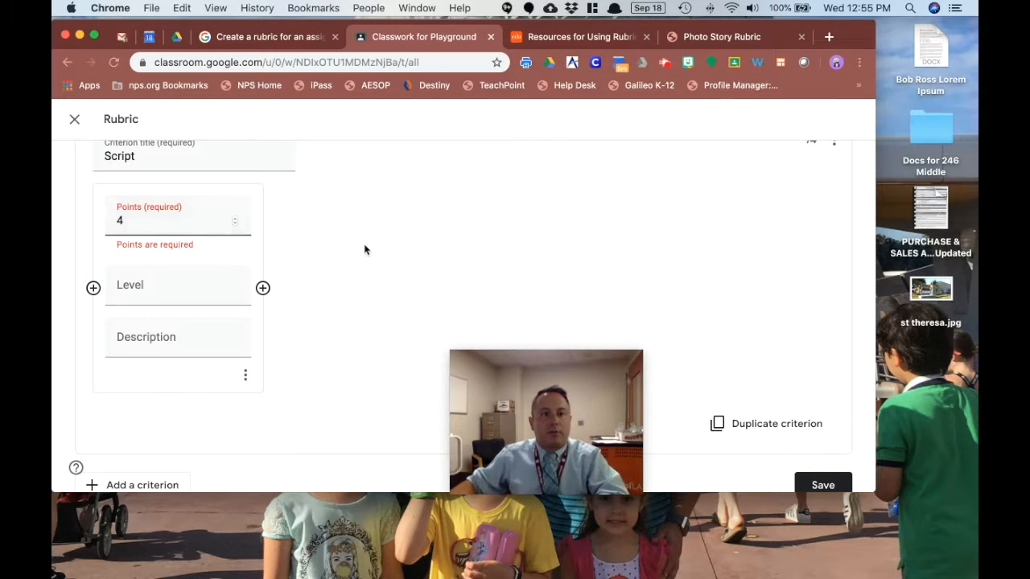
{"action": "left_click", "coordinate": [825, 482]}
Mark the incoming message notification as read and open the rubric attached to the Video Assignment for review
{"action": "left_click_drag", "start_coordinate": [561, 415], "coordinate": [887, 504]}
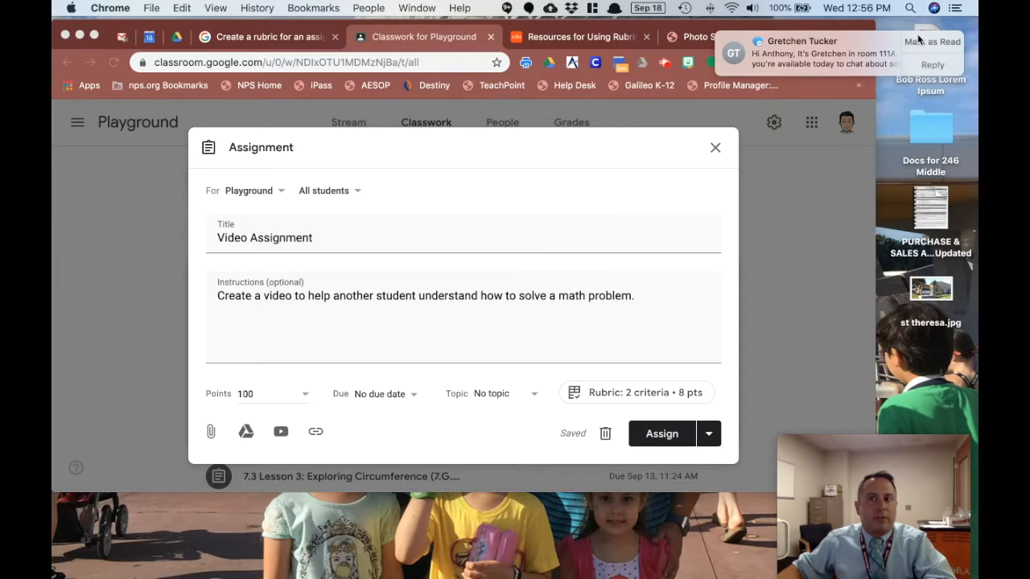
{"action": "left_click", "coordinate": [933, 43]}
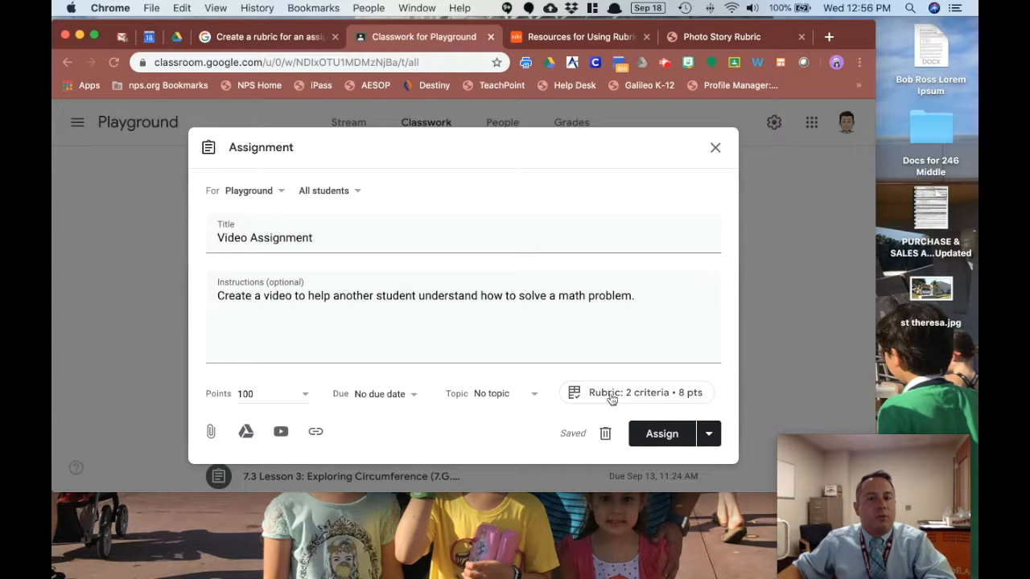
{"action": "left_click", "coordinate": [614, 393]}
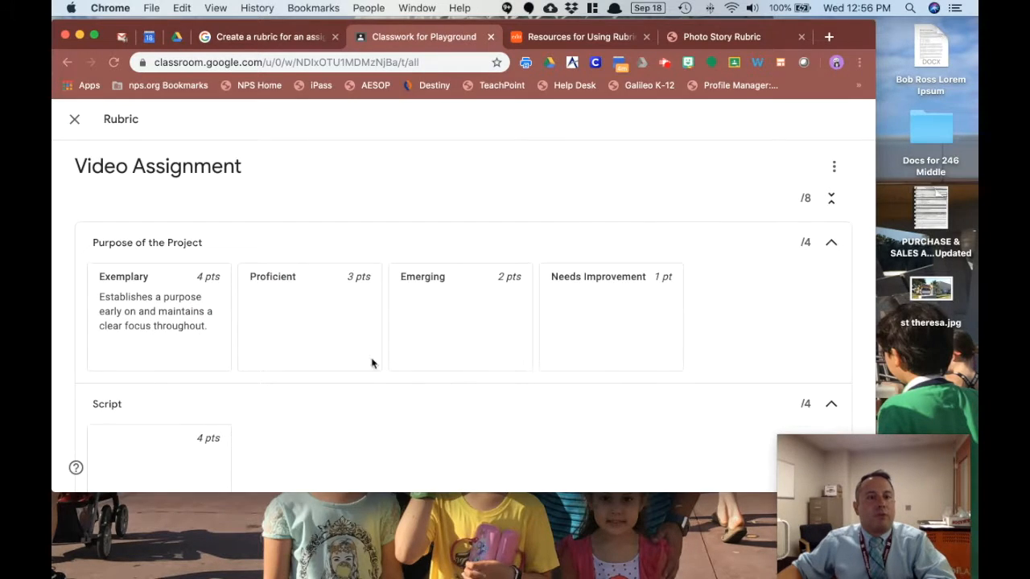